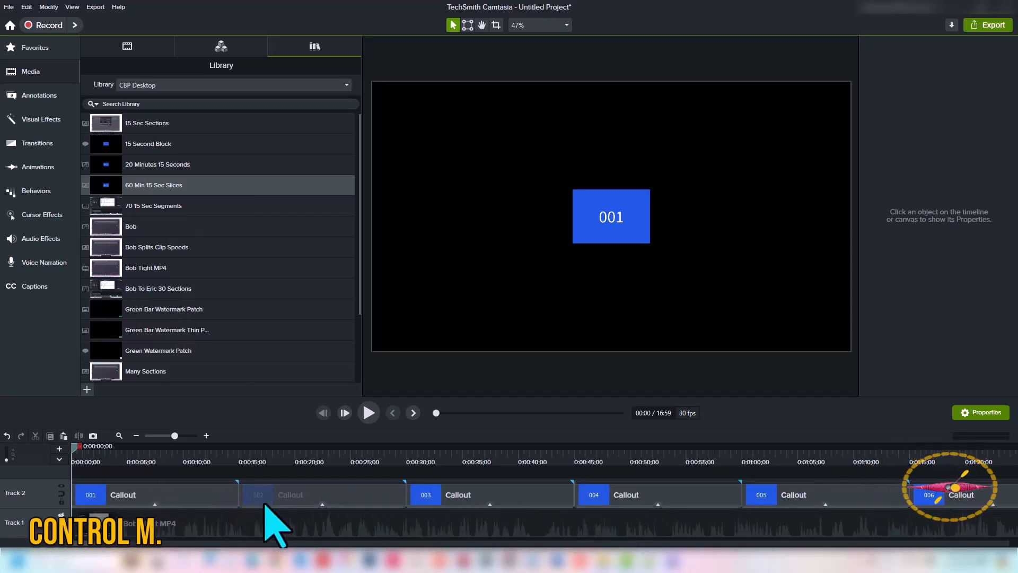
Show the timeline markers and turn on the visibility of Track 1
key("ctrl+m")
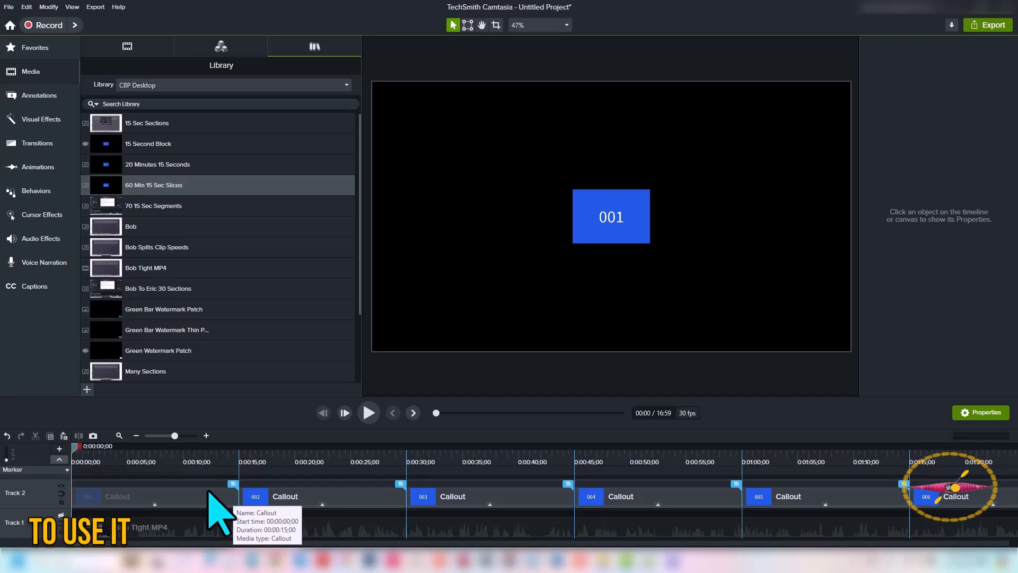
left_click(62, 515)
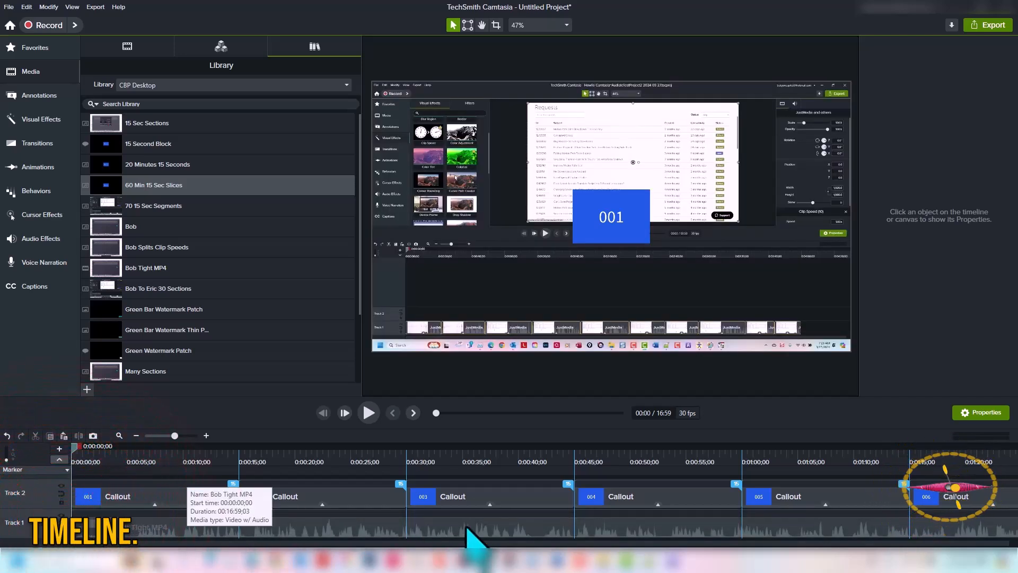
Move the playhead to the first marker at 15 seconds and make Track 2 magnetic
left_click(157, 534)
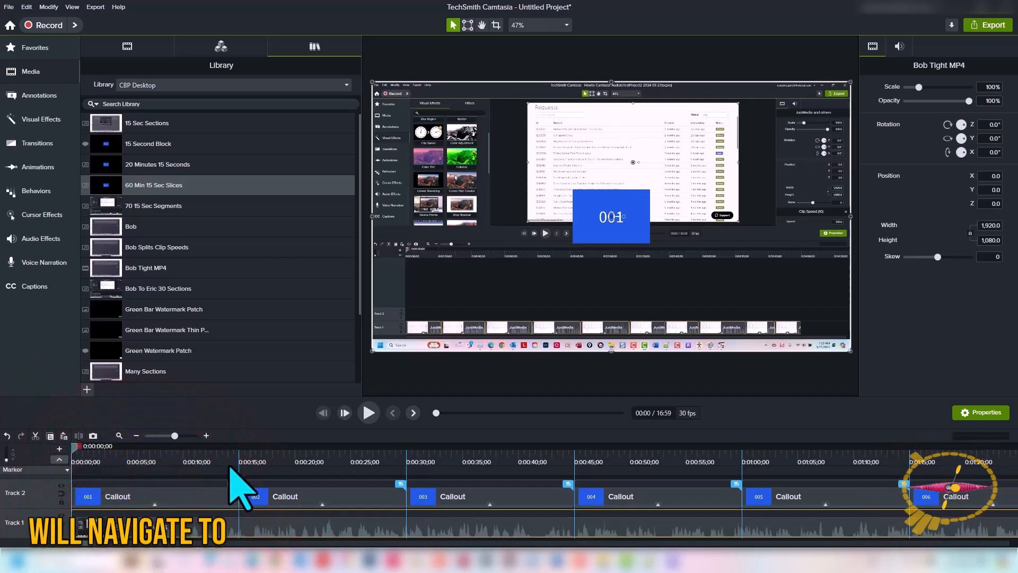
left_click_drag(241, 489, 245, 492)
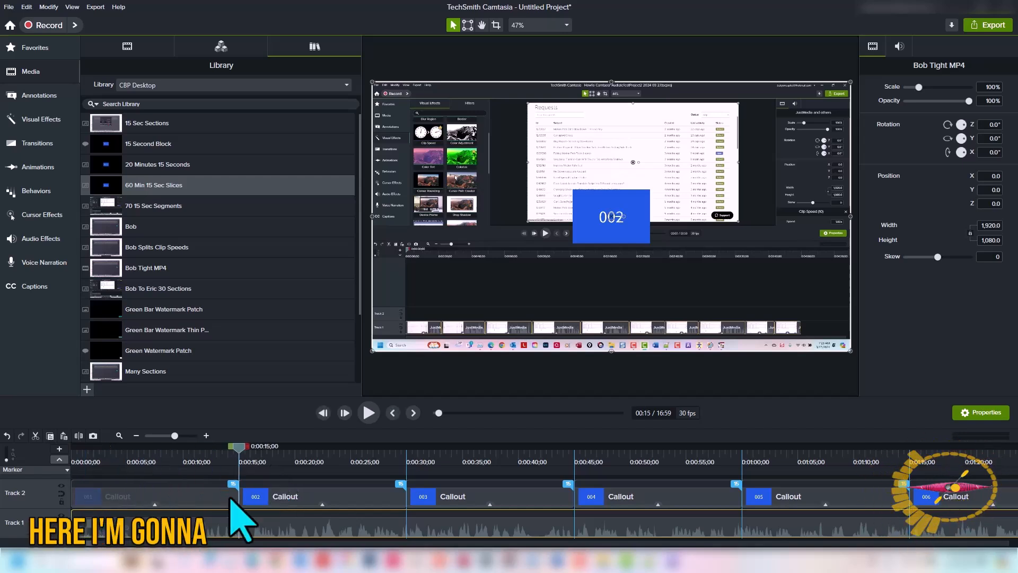
left_click(60, 494)
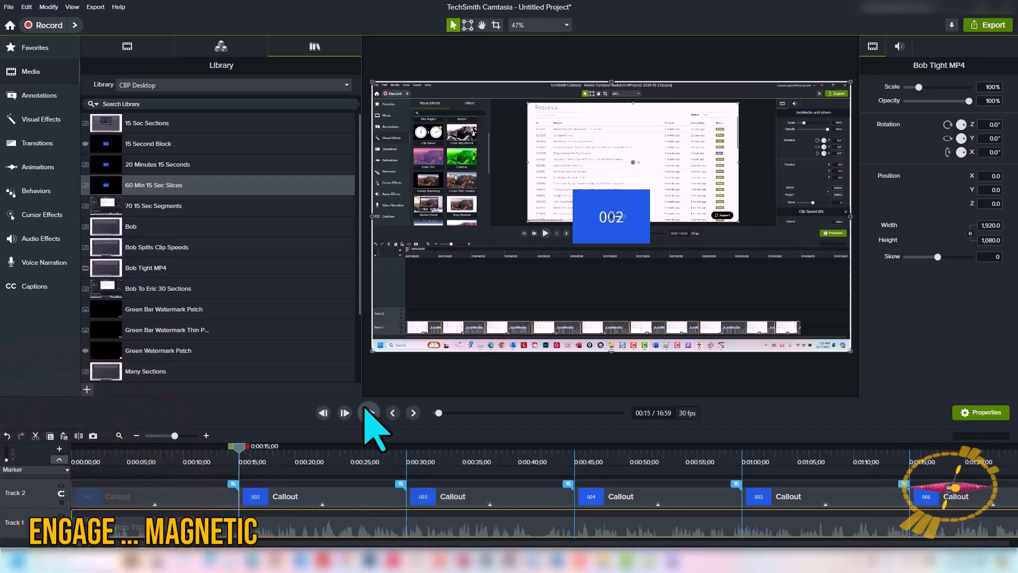
Stretch callout 001's clip speed duration to 16 seconds 7 frames and split the Bob Tight MP4 clip at the callout's end marker
scroll(375, 535, "up", 4)
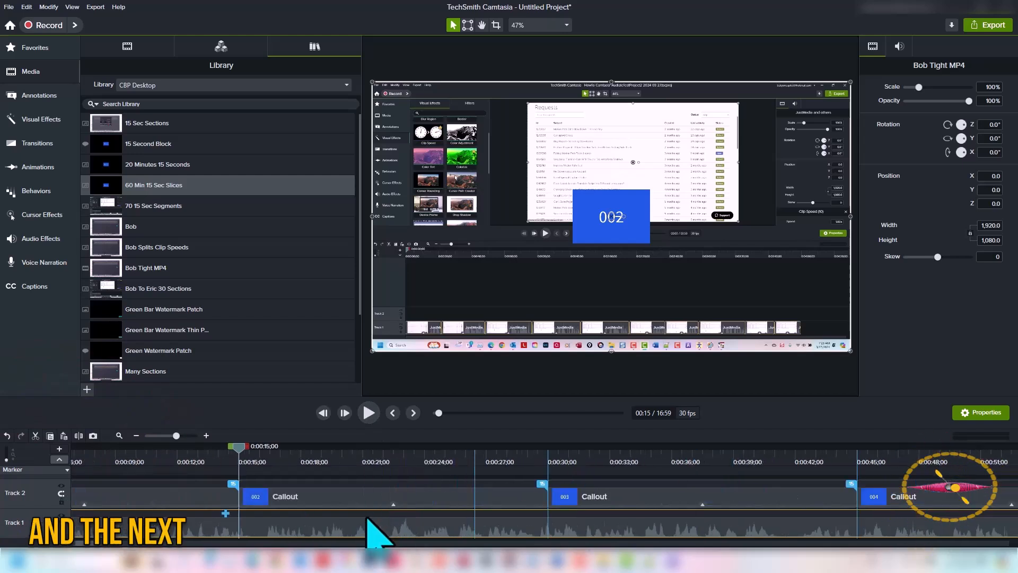
scroll(375, 535, "left", 3)
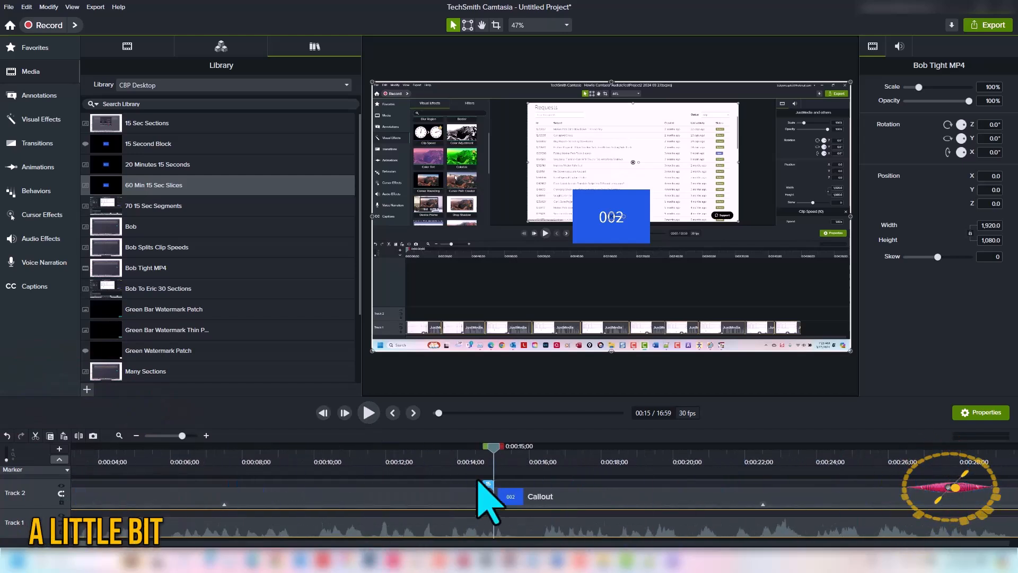
left_click(466, 501)
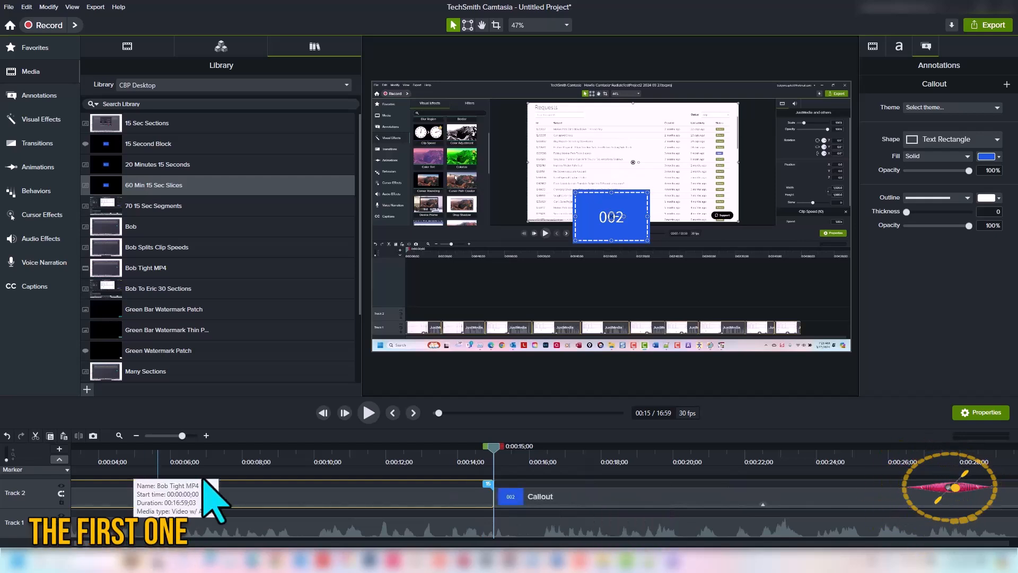
left_click(293, 455)
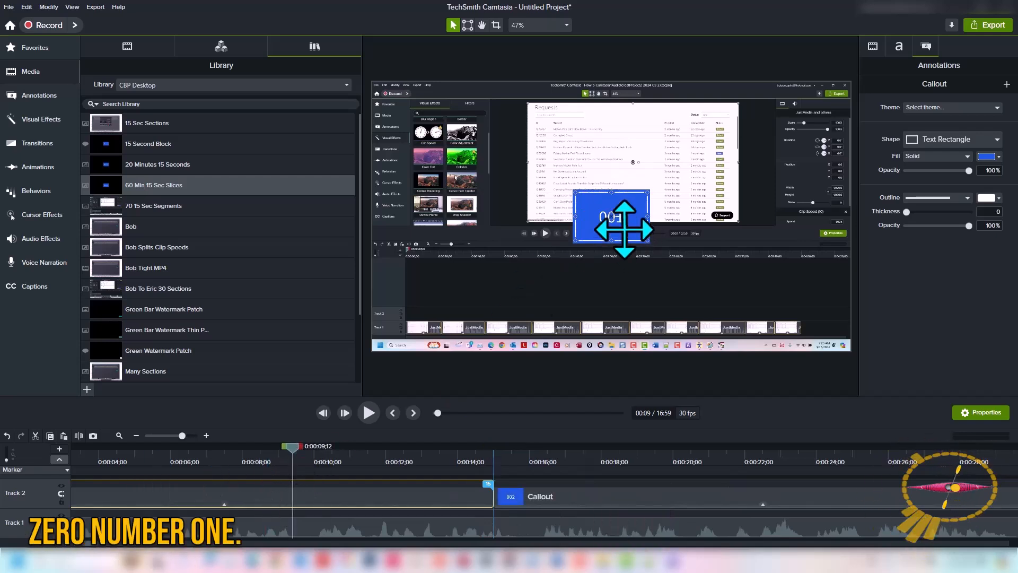
left_click(224, 505)
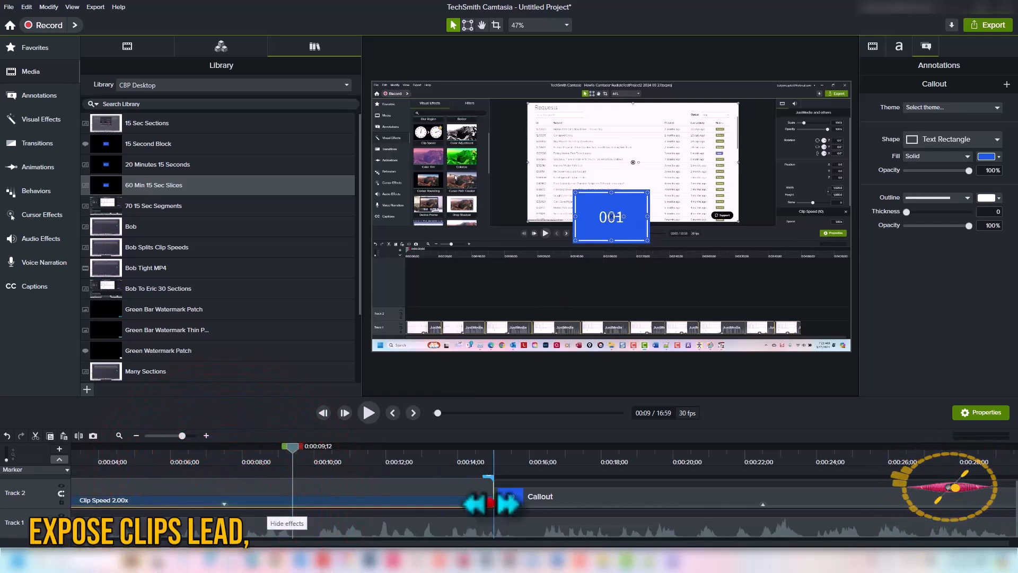
left_click_drag(490, 502, 533, 501)
left_click(529, 498)
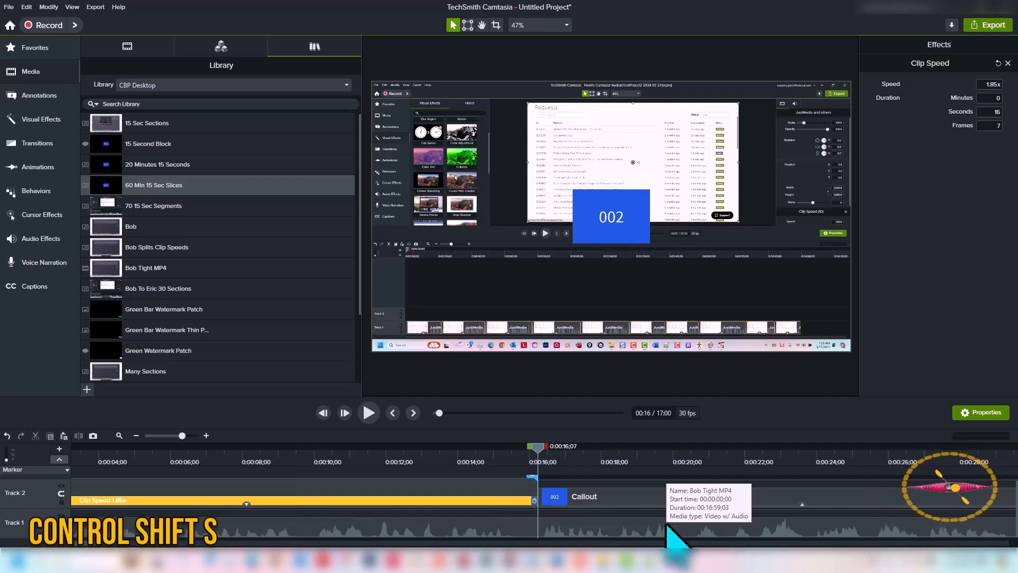
key("ctrl+shift+s")
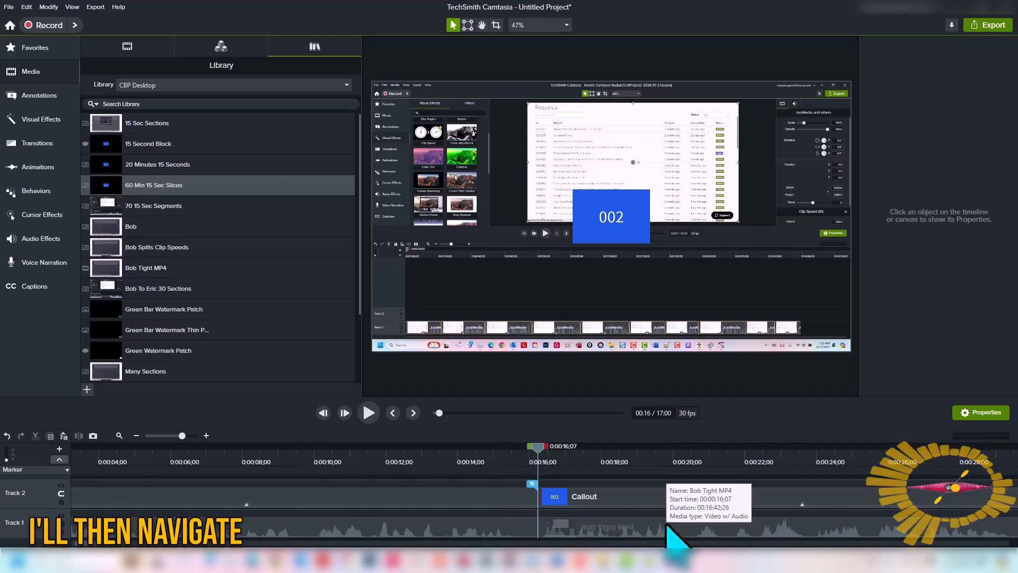
Stretch callout 003's clip speed duration to 15 seconds 24 frames and split the Bob Tight MP4 clip at the callout's end marker
key("ctrl+bracketright")
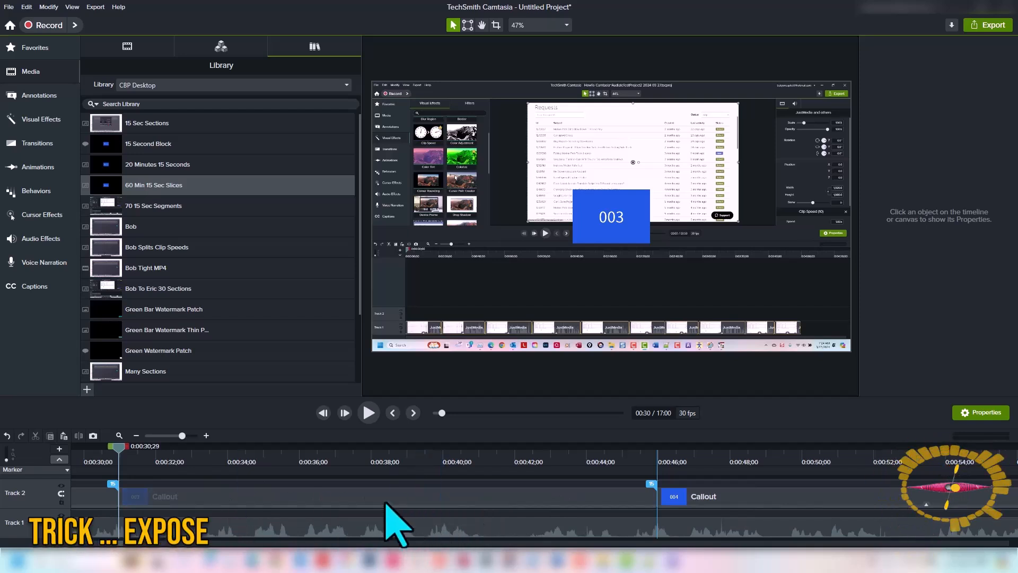
left_click(389, 505)
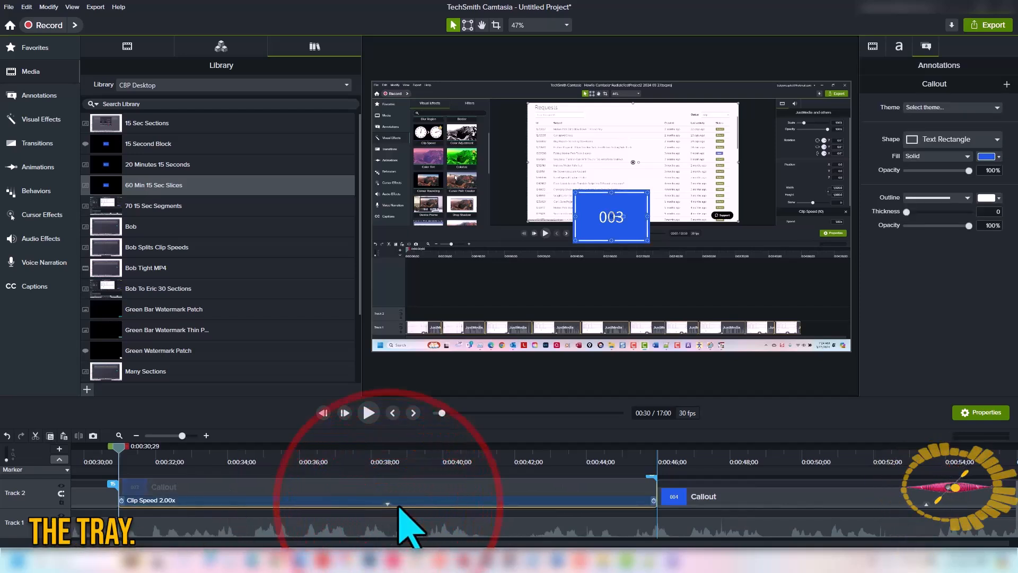
left_click_drag(653, 500, 682, 500)
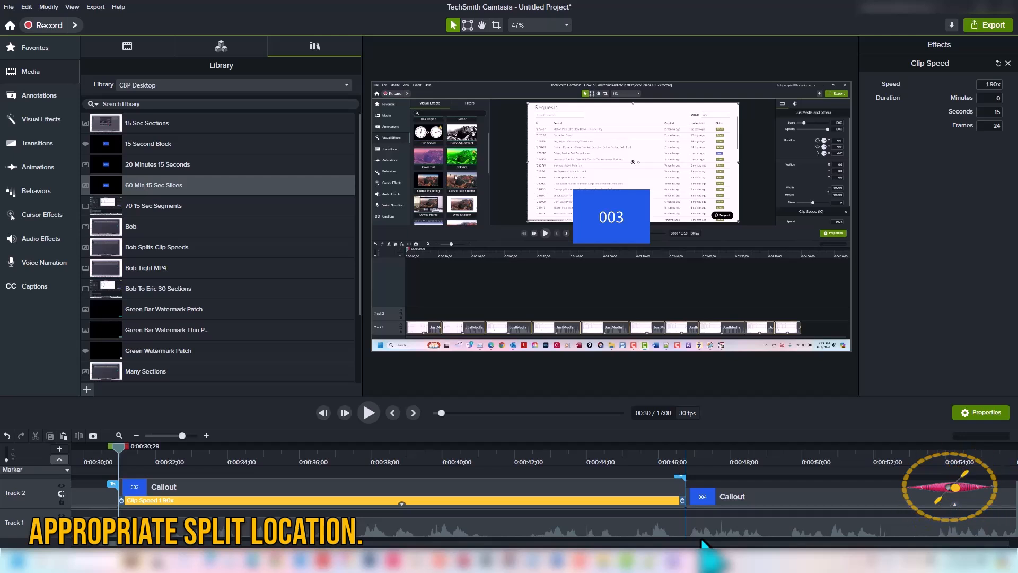
key("ctrl+]")
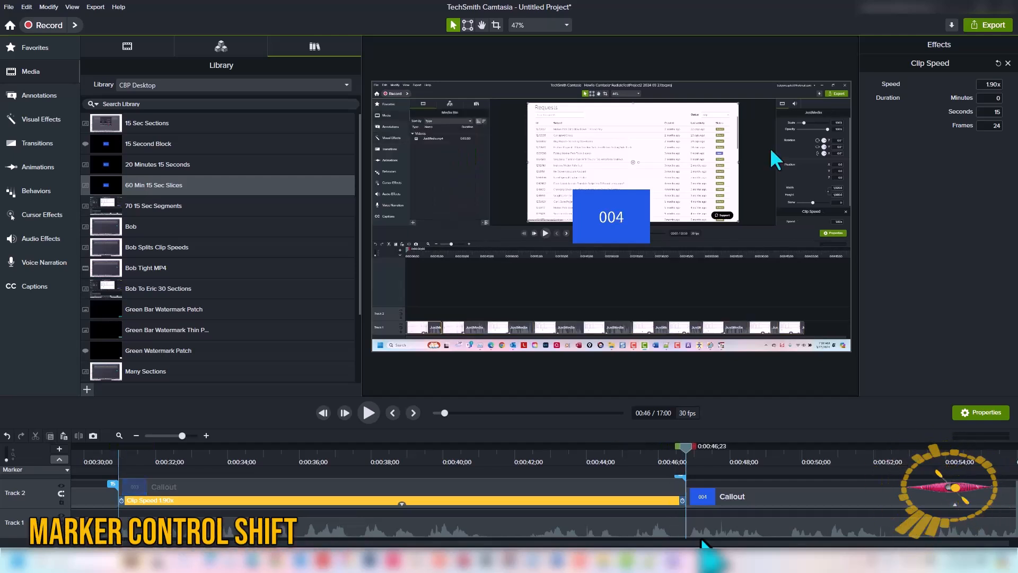
key("ctrl+shift+s")
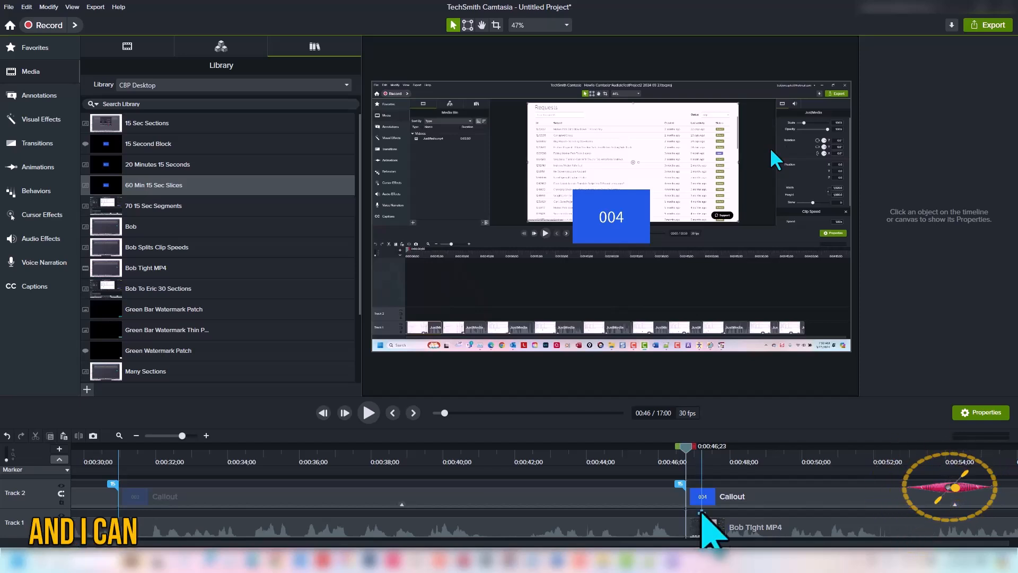
Stretch callout 004's clip speed duration to 18 seconds 12 frames and split the Bob Tight MP4 clip at its end marker
scroll(701, 513, "right", 5)
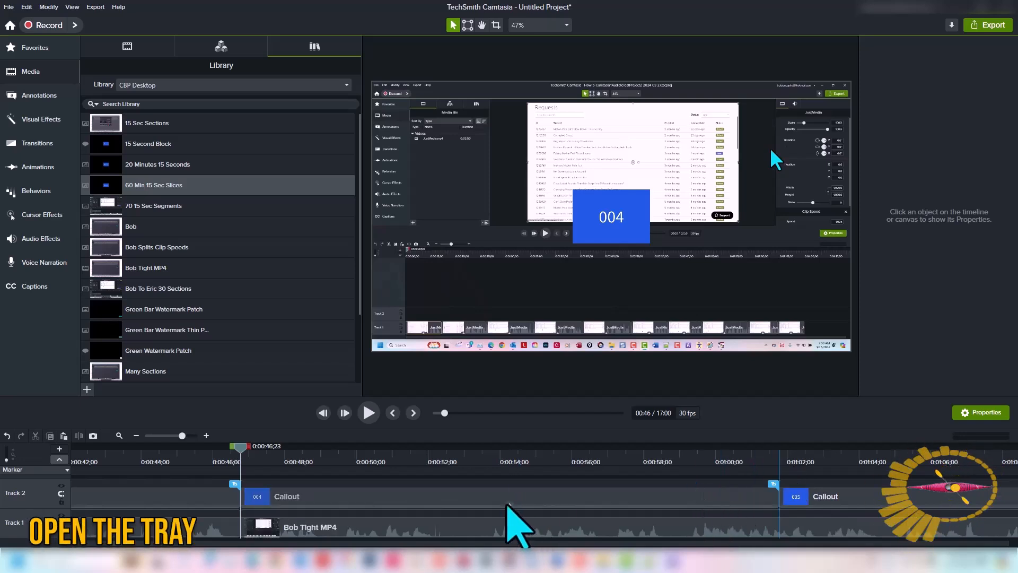
left_click(509, 503)
left_click_drag(777, 501, 890, 506)
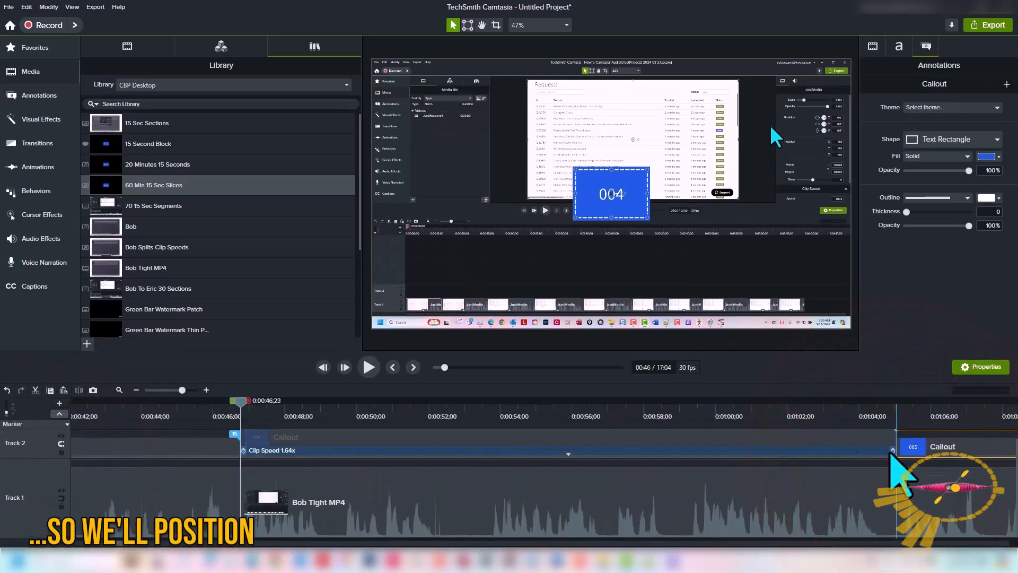
left_click_drag(892, 451, 895, 454)
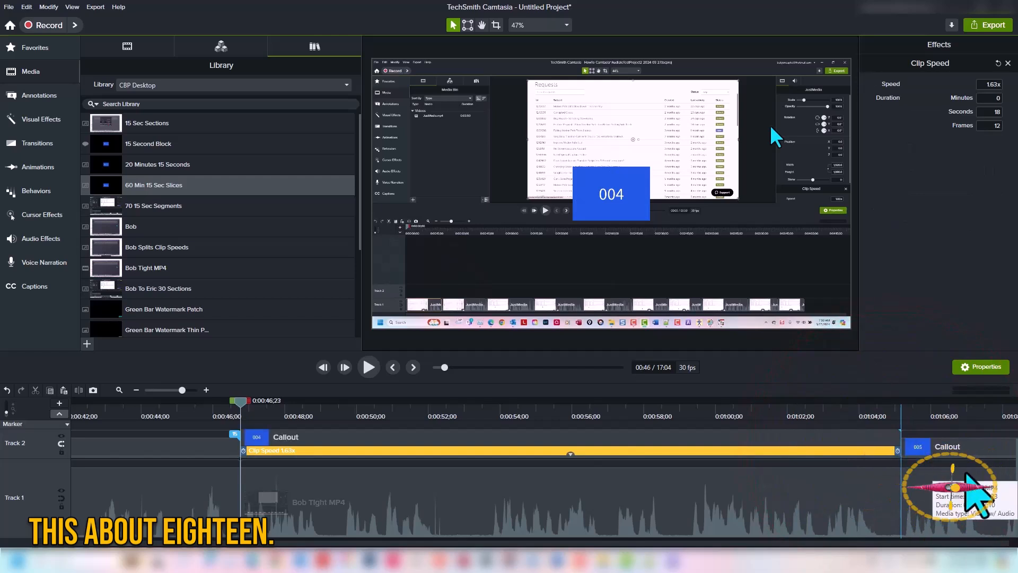
key("ctrl+shift+Right")
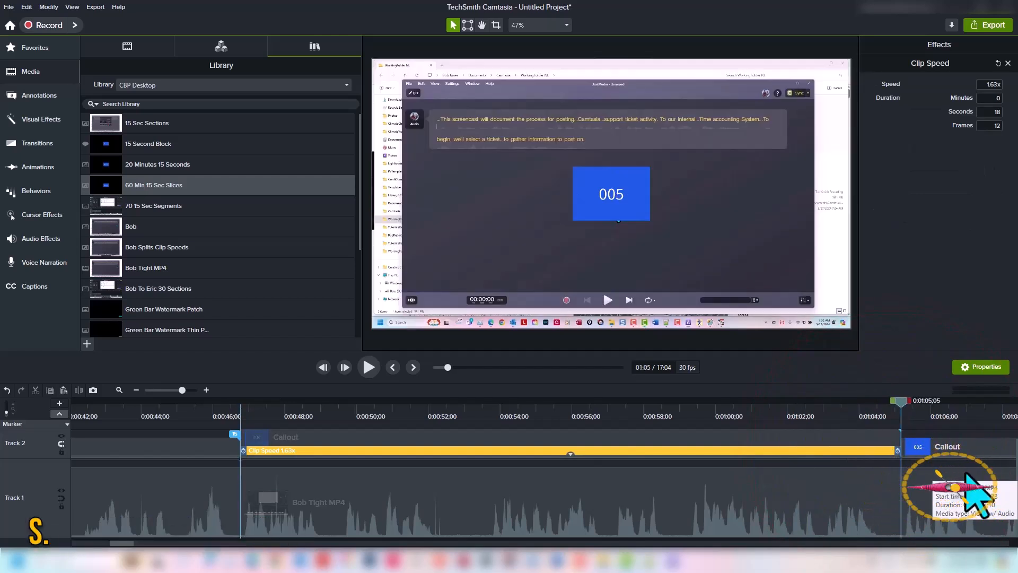
key("ctrl+shift+s")
Stretch callout 005's clip speed duration to 17 seconds 14 frames and split the Bob Tight MP4 clip at its end marker
scroll(721, 477, "right", 10)
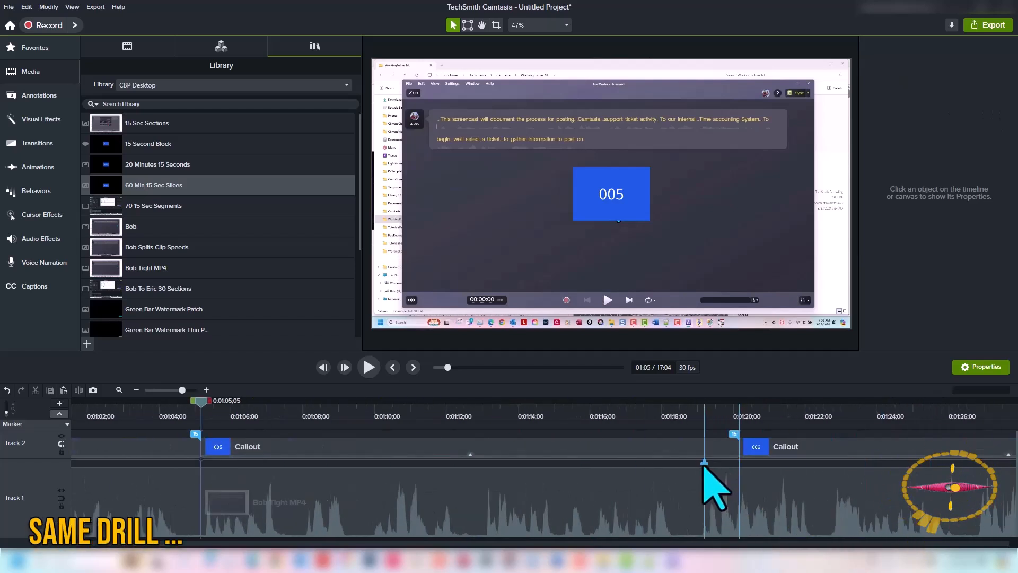
left_click(471, 455)
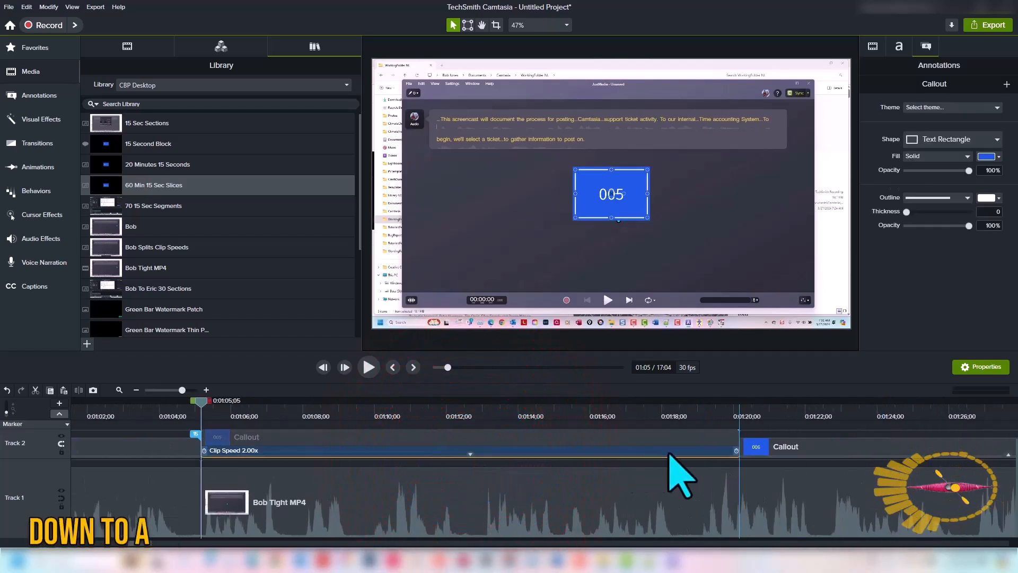
left_click_drag(736, 450, 827, 461)
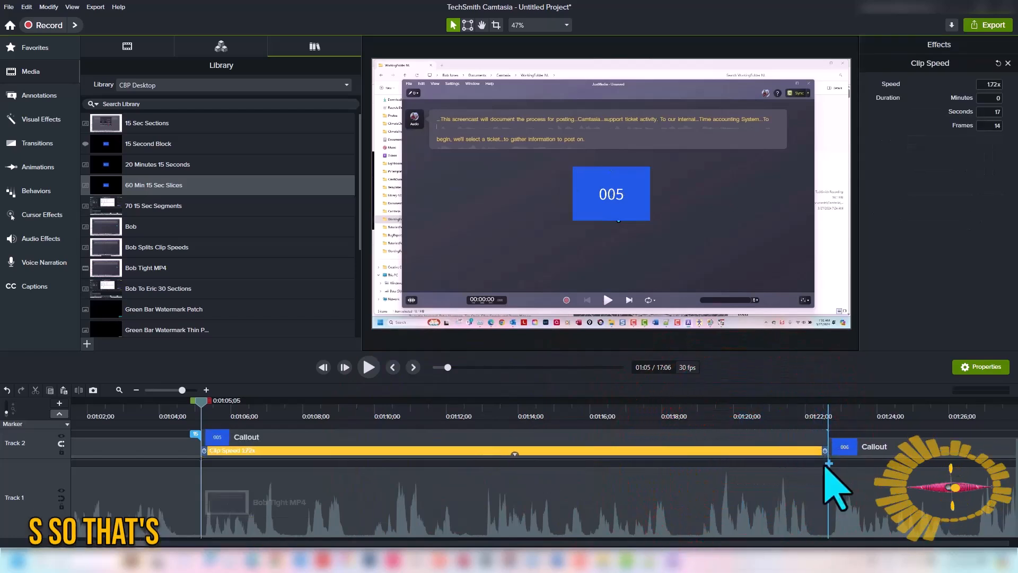
left_click(827, 464)
left_click(826, 464)
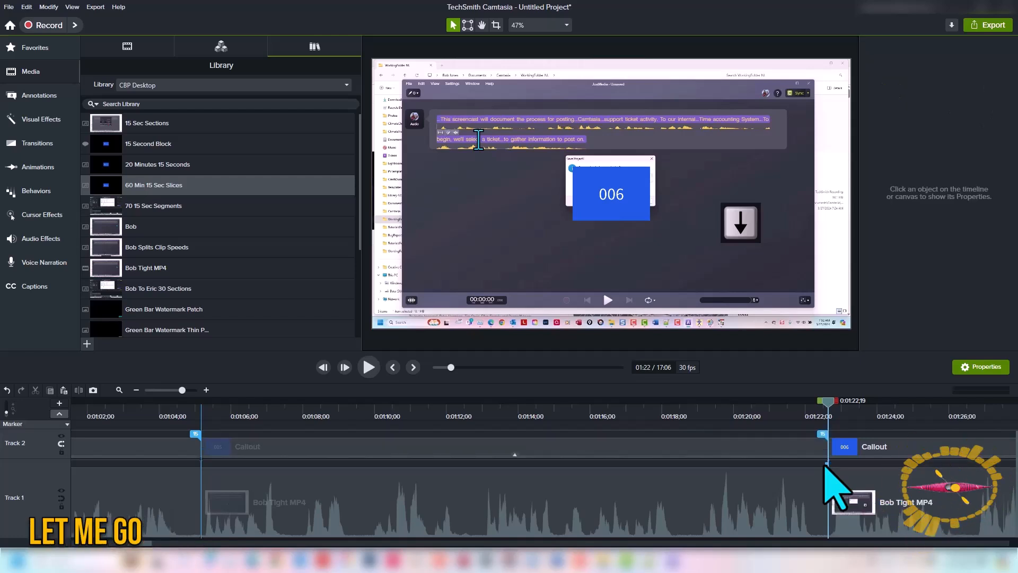
Fit the whole project in the timeline, check the last callout near the end, and return the playhead to the start
key("ctrl+shift+7")
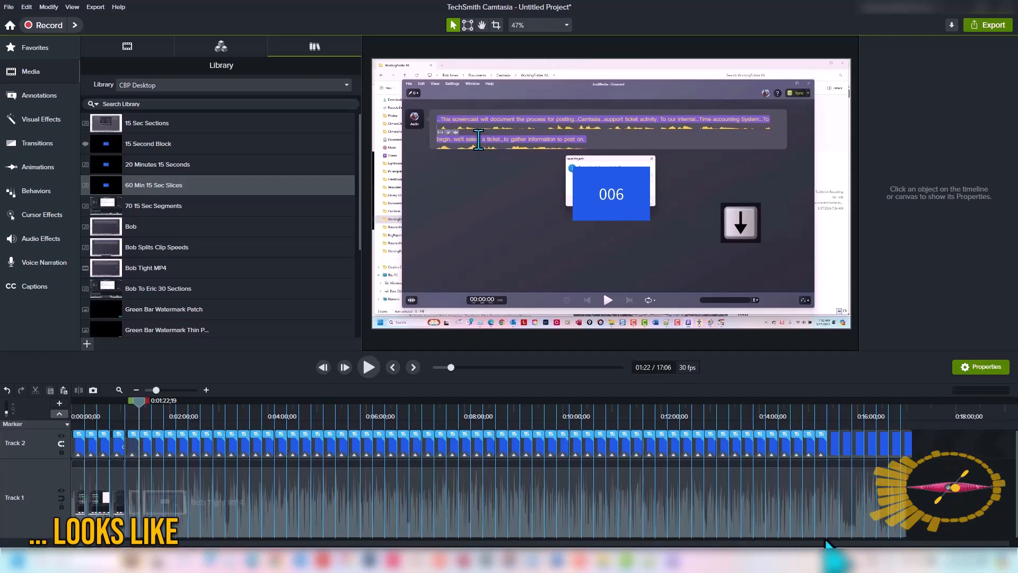
left_click(904, 410)
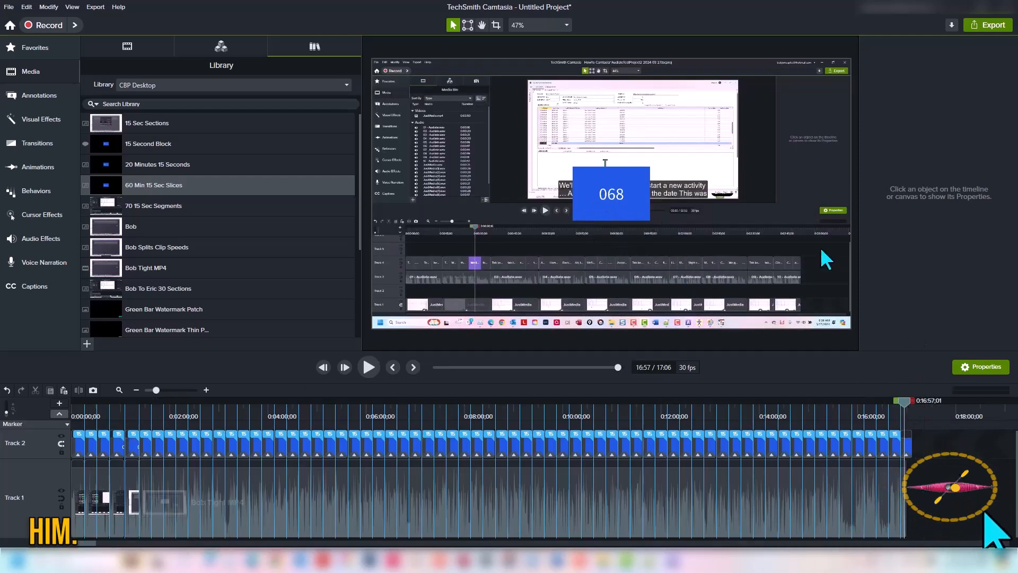
key("Home")
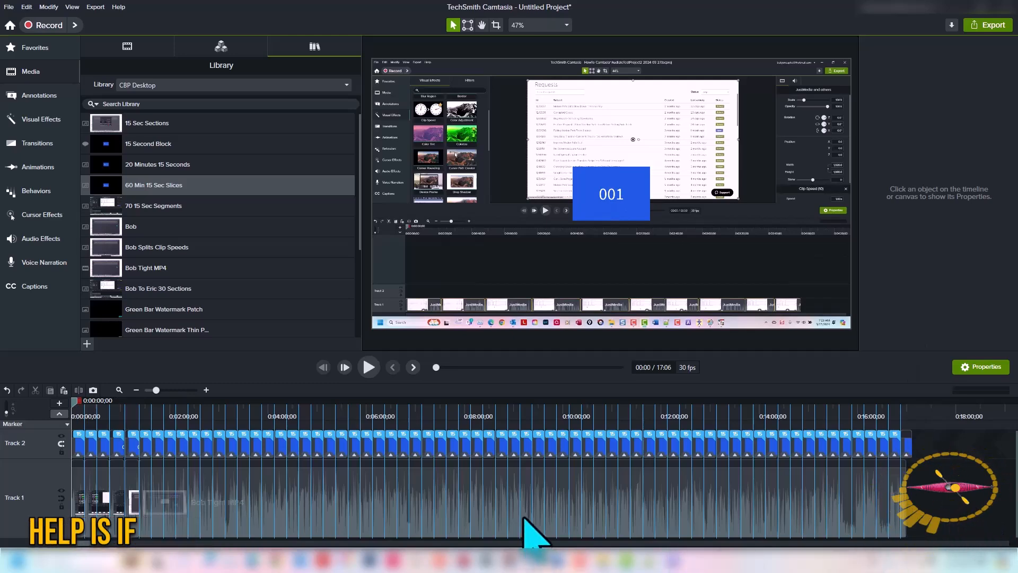
Select the first Bob Tight MP4 segment on Track 1, beneath callout 001
scroll(492, 514, "up", 5)
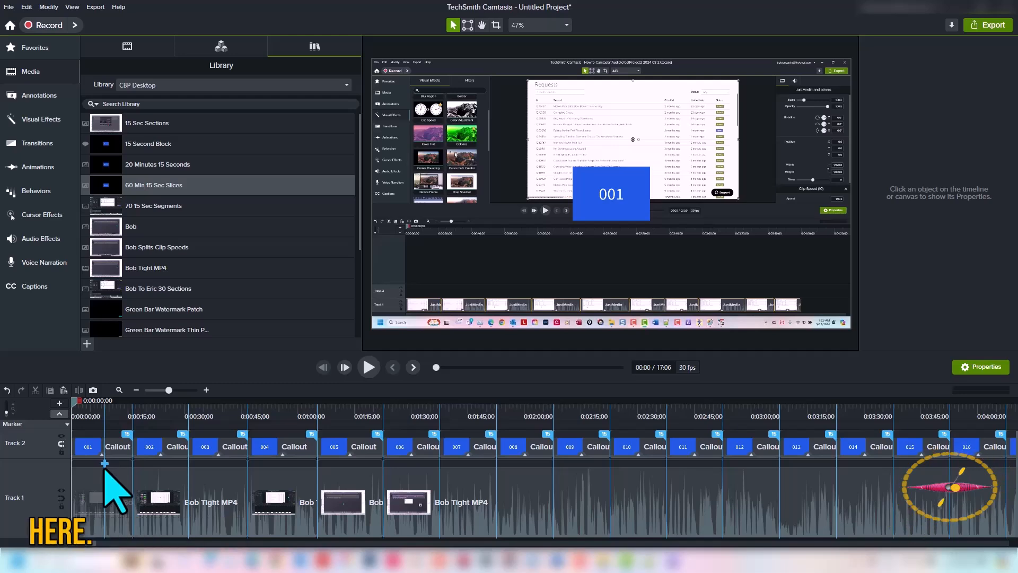
left_click(86, 448)
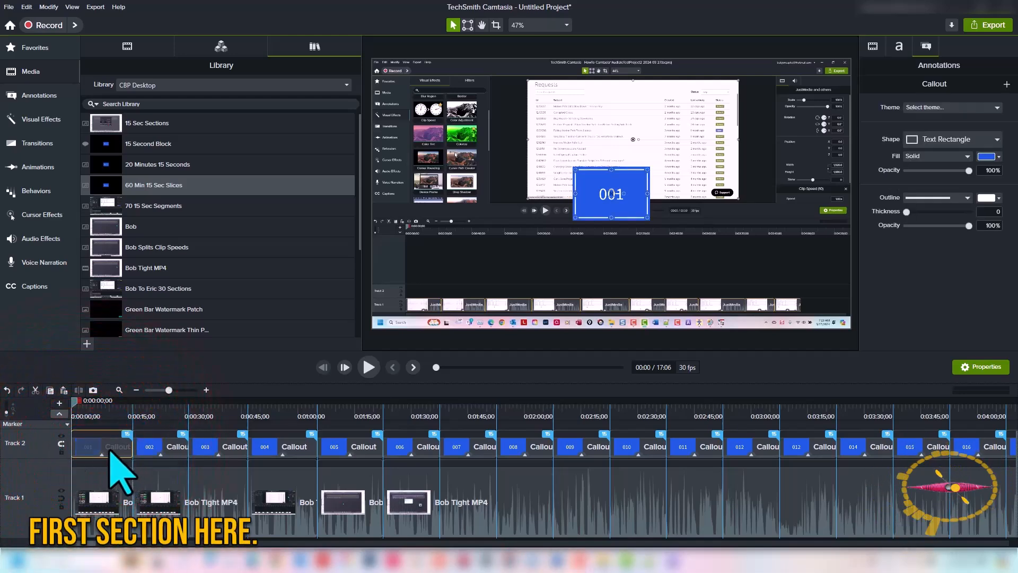
scroll(111, 455, "up", 3)
scroll(112, 461, "up", 3)
left_click(281, 501)
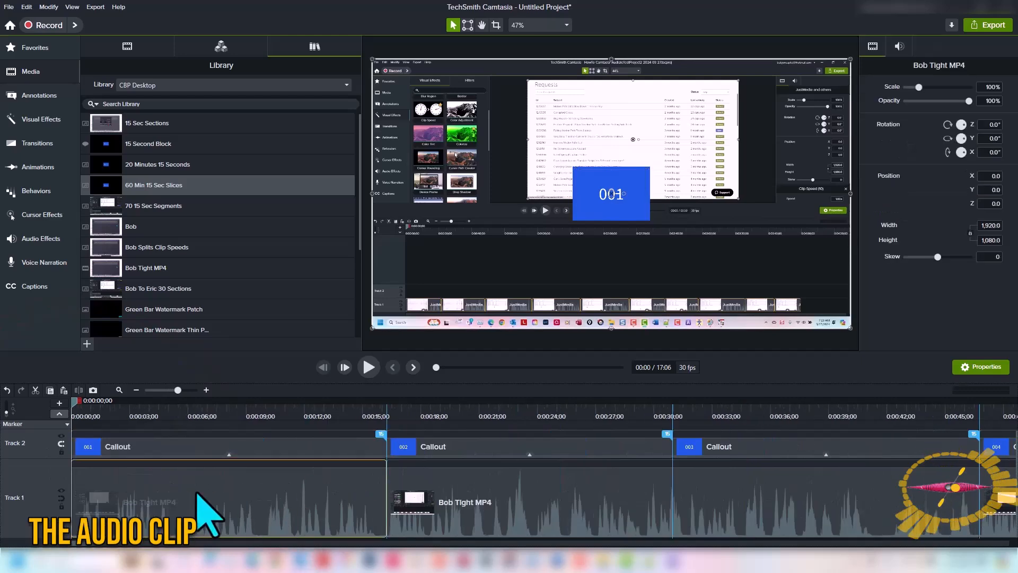
Collapse the Audiate promo in the selected segment's audio properties and send its audio for editing in Audiate
left_click(899, 46)
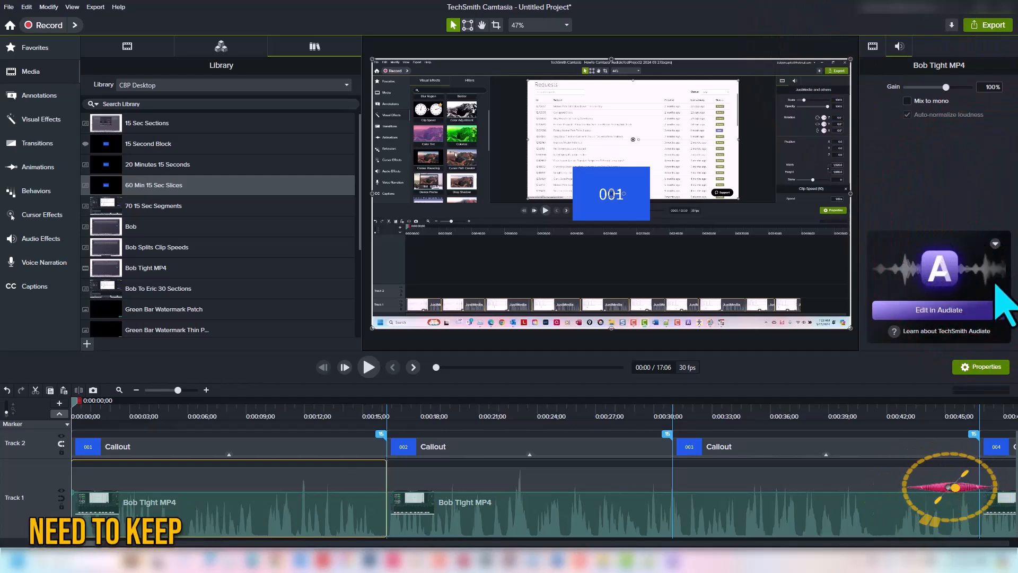
left_click(995, 242)
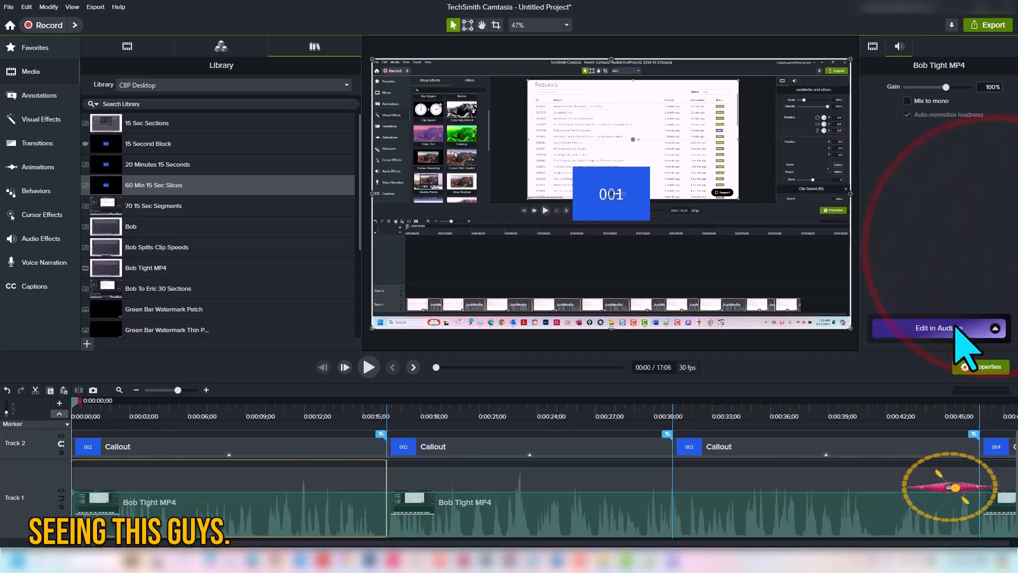
left_click(960, 328)
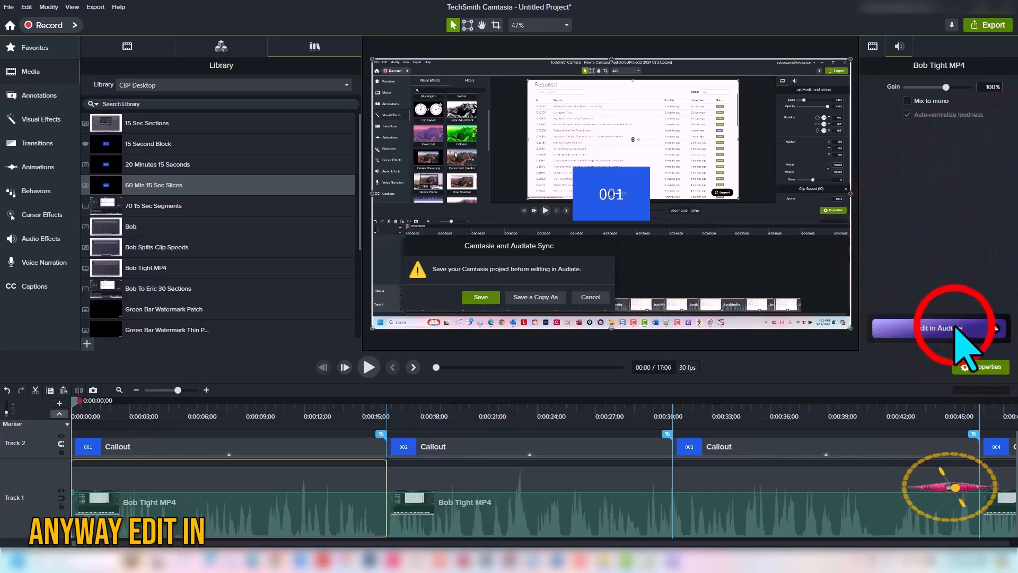
Save the Camtasia project as Example and save Audiate's open project 003 before continuing
left_click(481, 296)
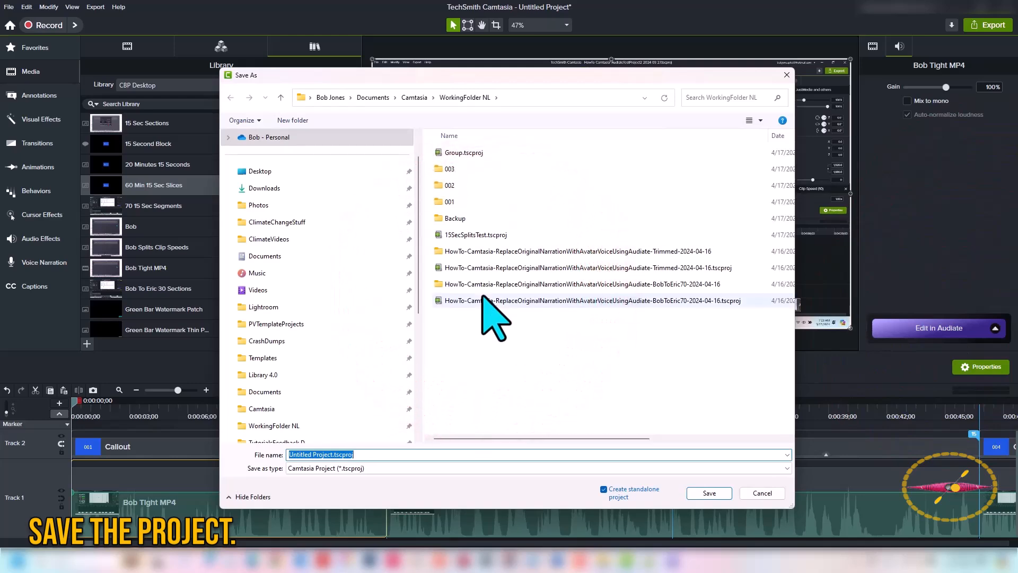
type("E")
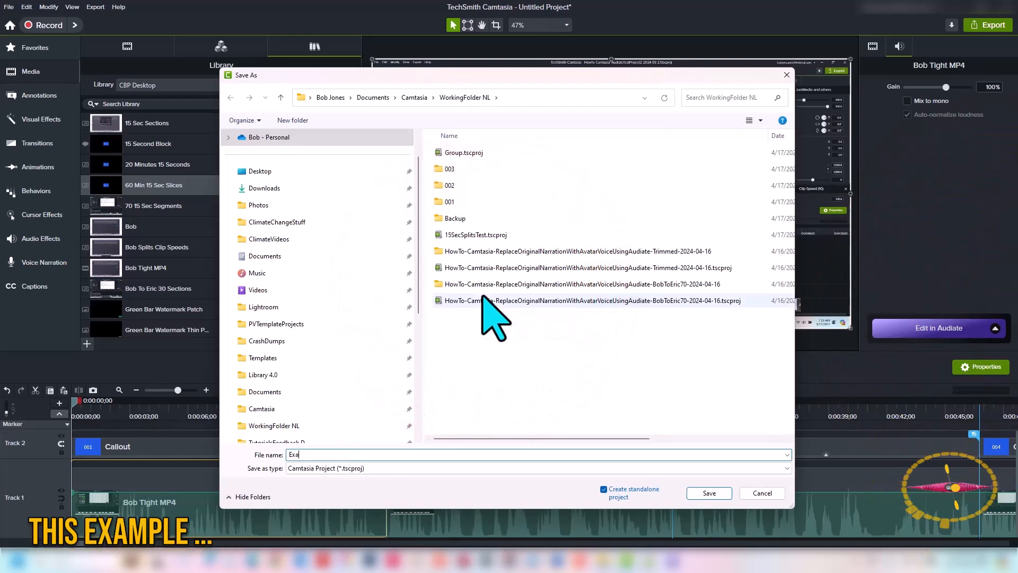
type("xa")
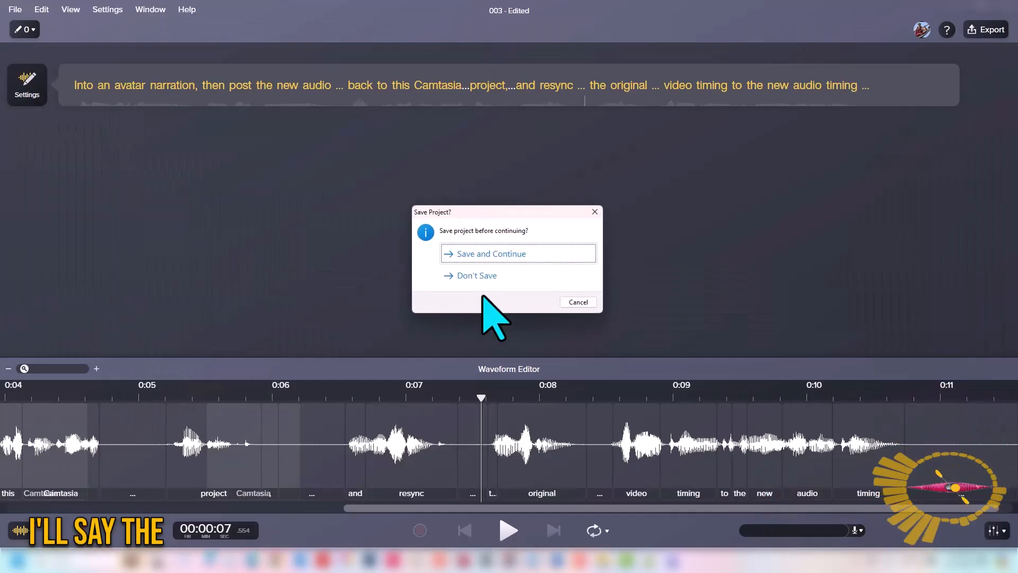
left_click(488, 254)
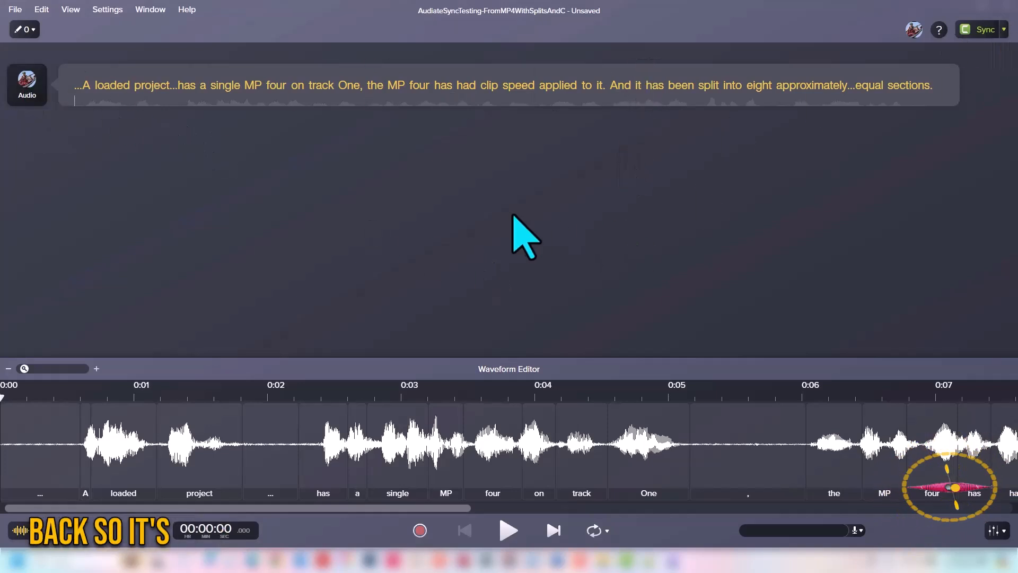
Copy the segment's entire transcript and start a new Audiate project without saving the current one
key("ctrl+a")
key("ctrl+c")
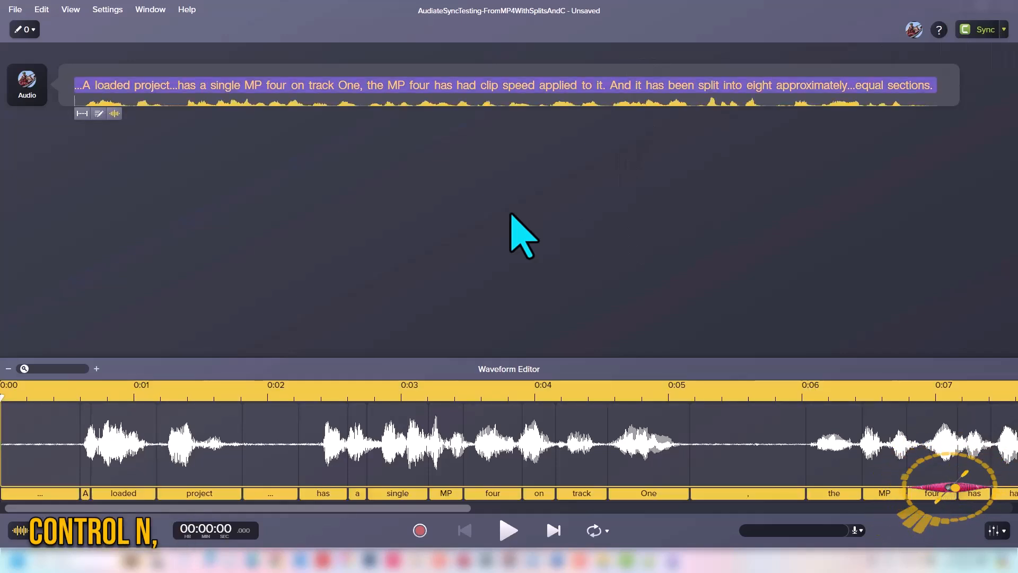
key("ctrl+n")
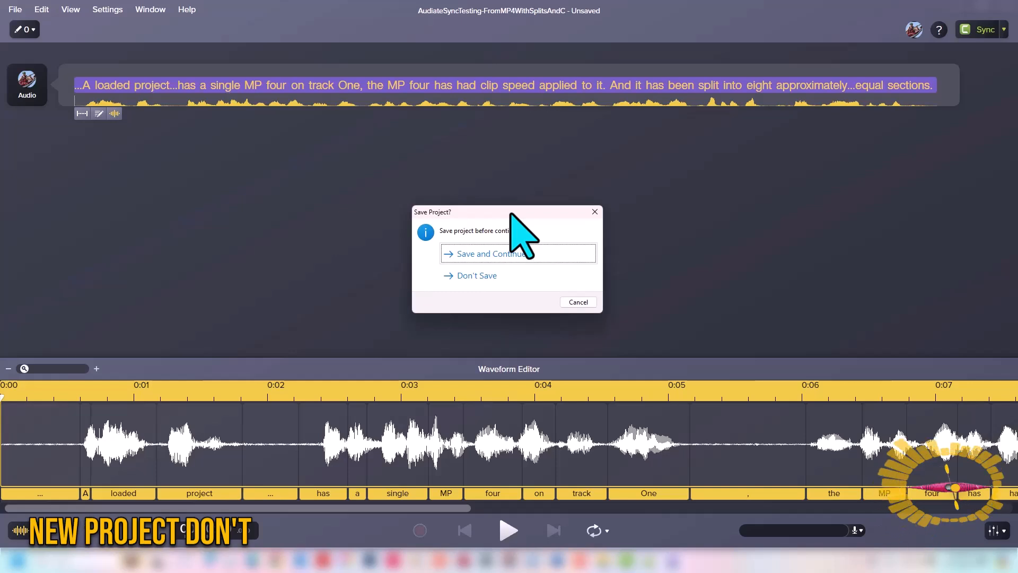
key("Tab")
key("Return")
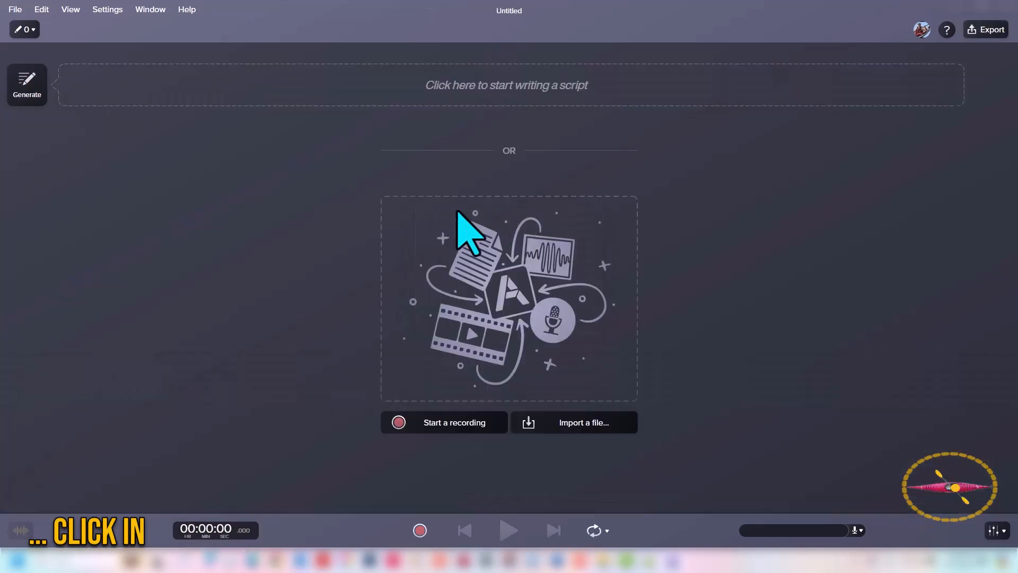
Paste the transcript in as the new project's script and generate narration audio from it
left_click(123, 90)
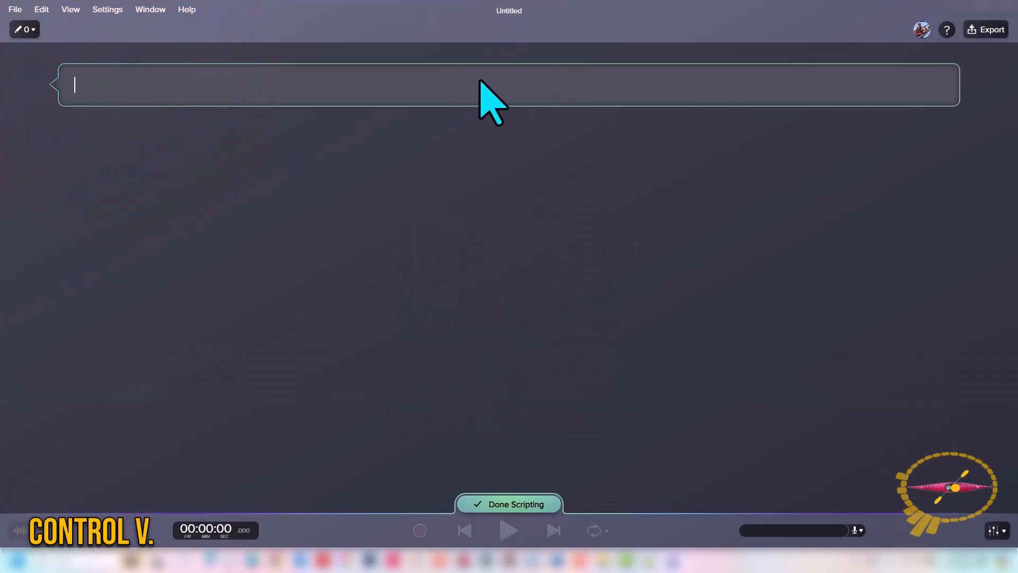
key("ctrl+v")
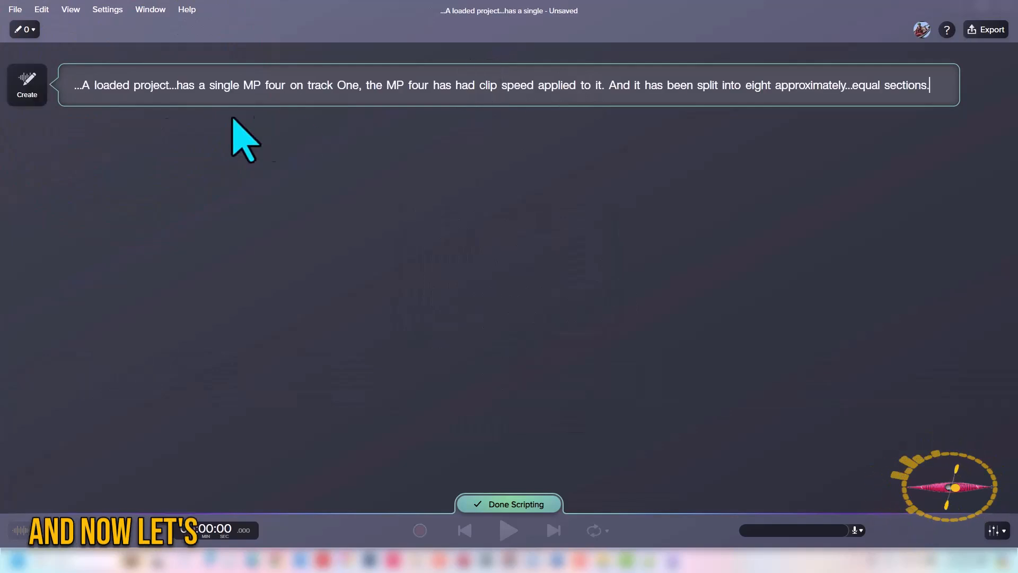
left_click(28, 84)
left_click(299, 231)
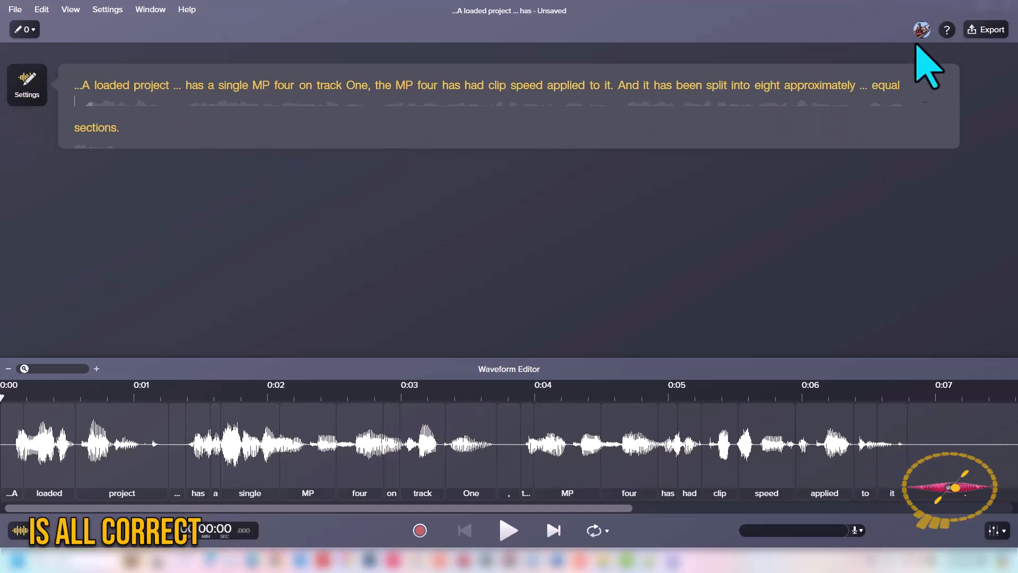
Export the generated narration to the open Camtasia project's timeline, saving the Audiate project as AA
left_click(990, 30)
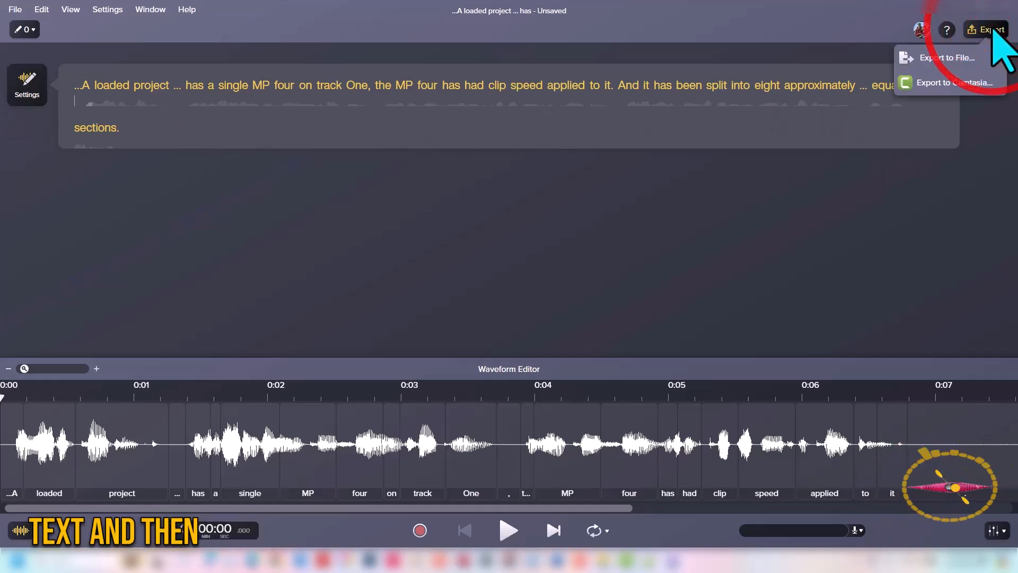
left_click(975, 84)
left_click(648, 211)
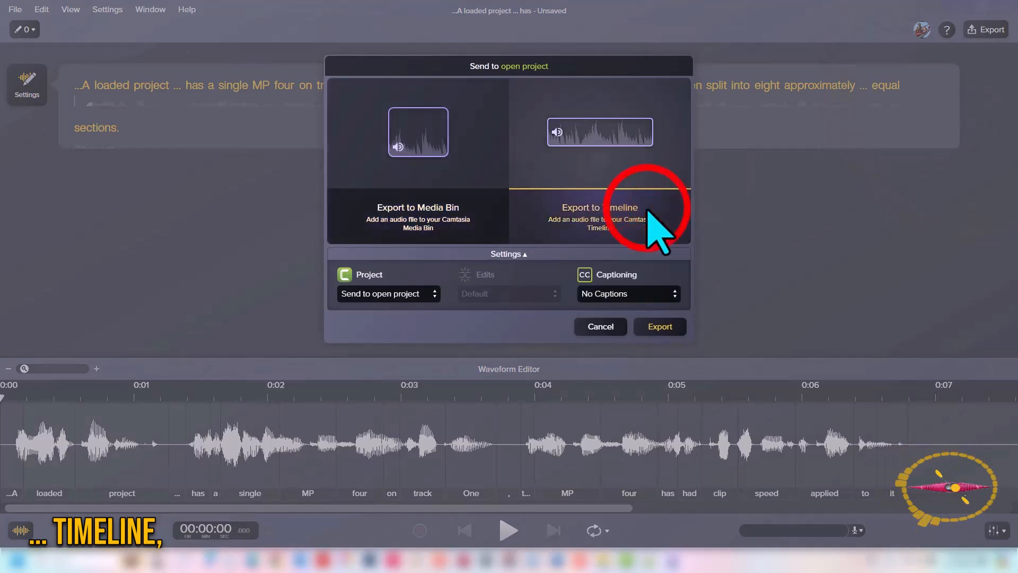
left_click(666, 330)
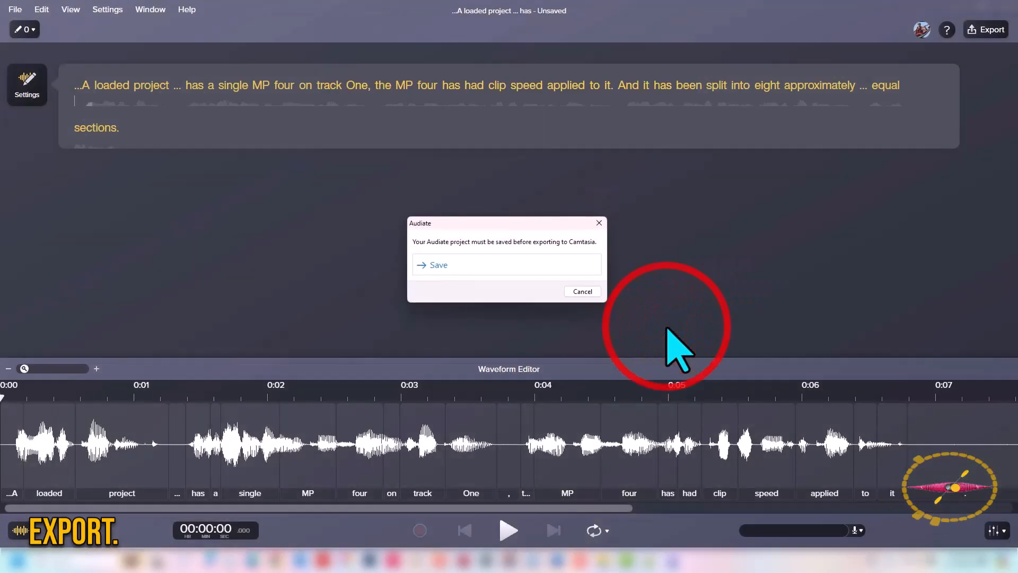
left_click(443, 266)
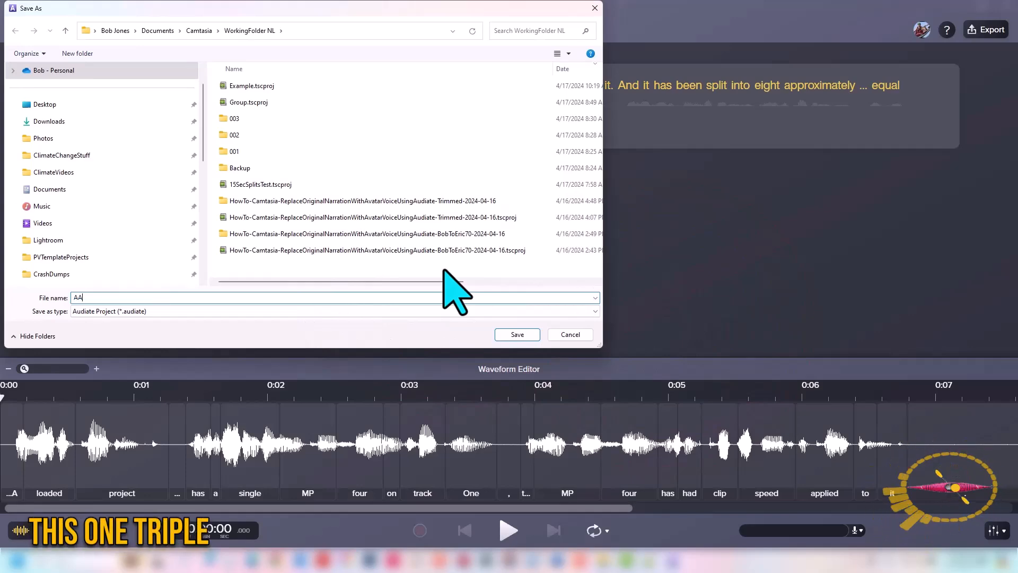
type("AA")
key("Return")
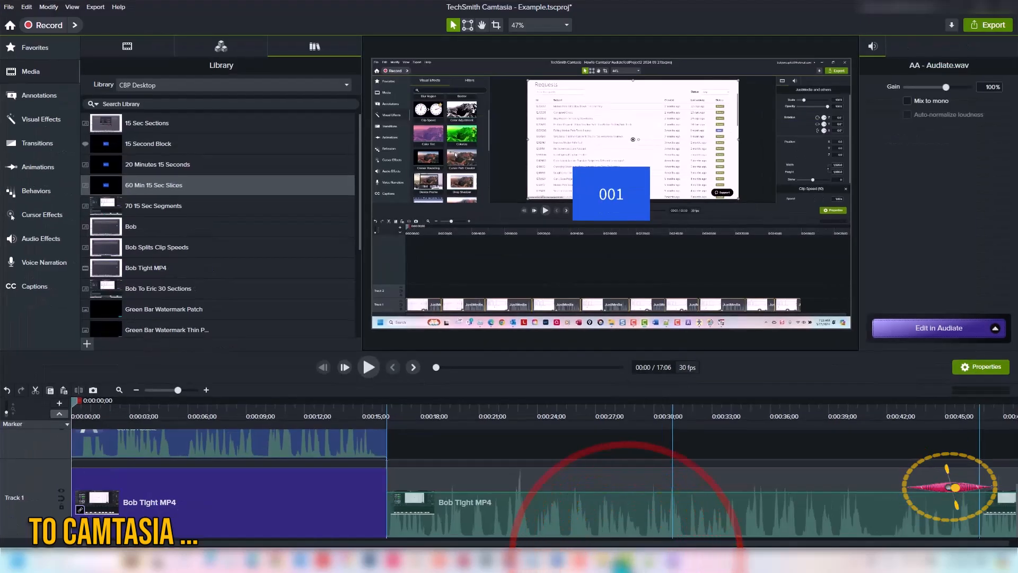
Enlarge the timeline area and delete the original segment's AudiateSyncTesting audio clip from Track 2
left_click_drag(793, 353, 749, 175)
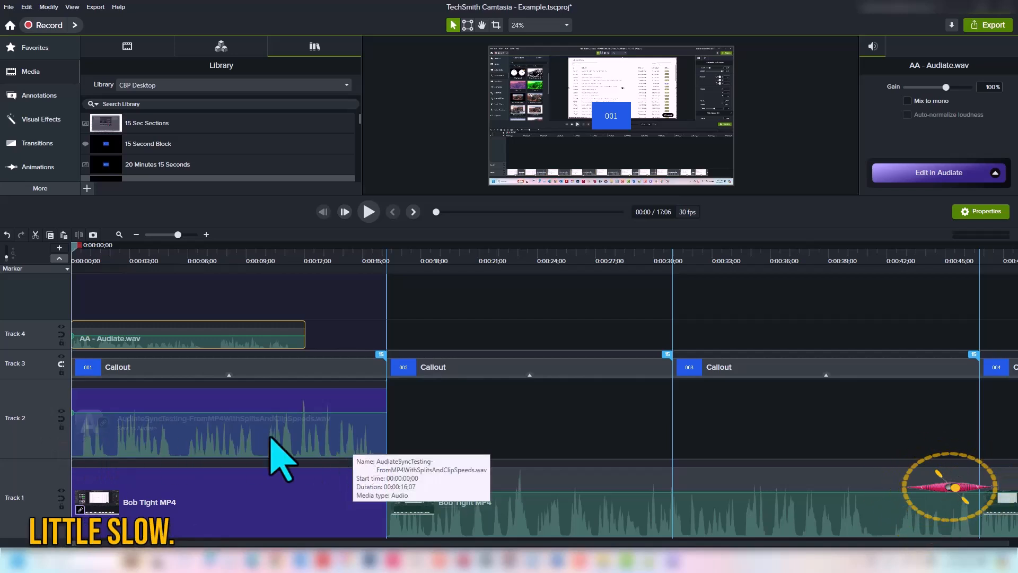
left_click(341, 440)
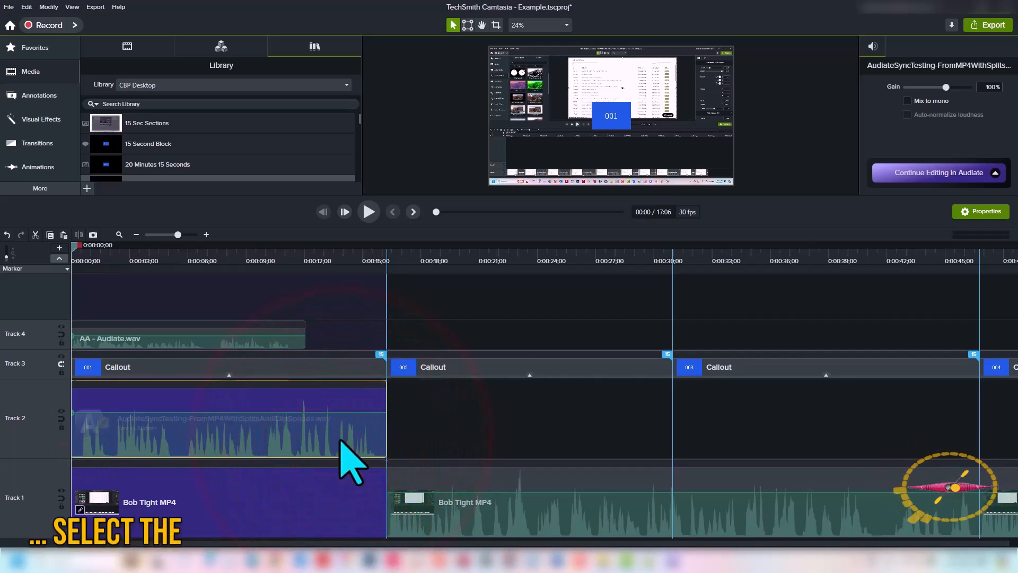
key("Delete")
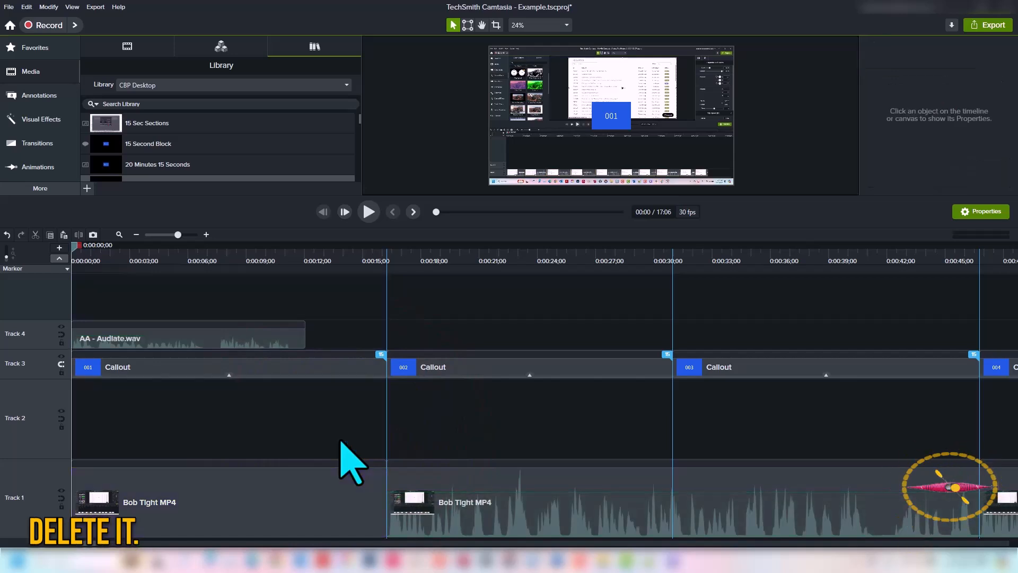
Apply the Clip Speed effect to all Bob Tight MP4 segments on Track 1
left_click(257, 506)
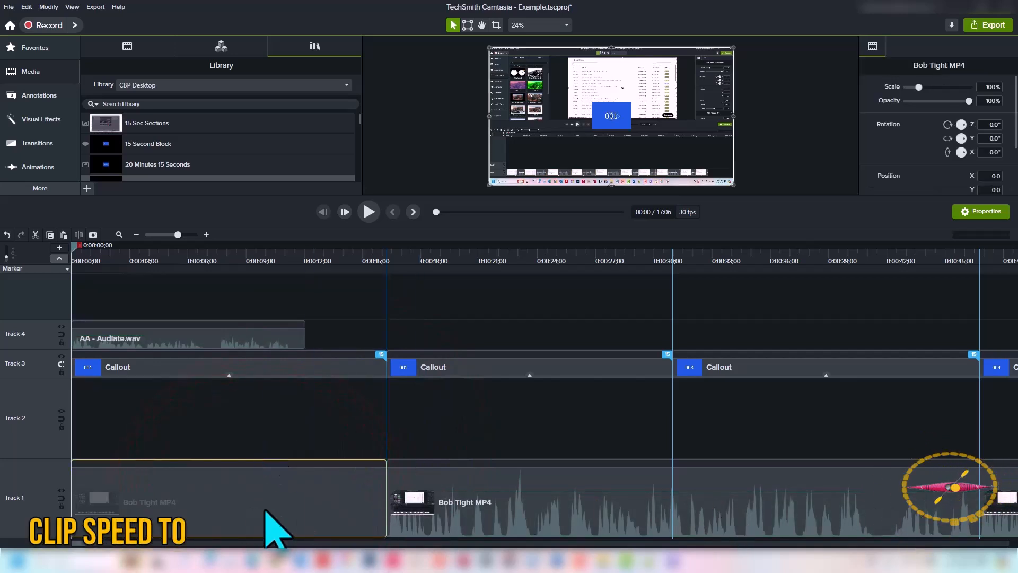
right_click(55, 481)
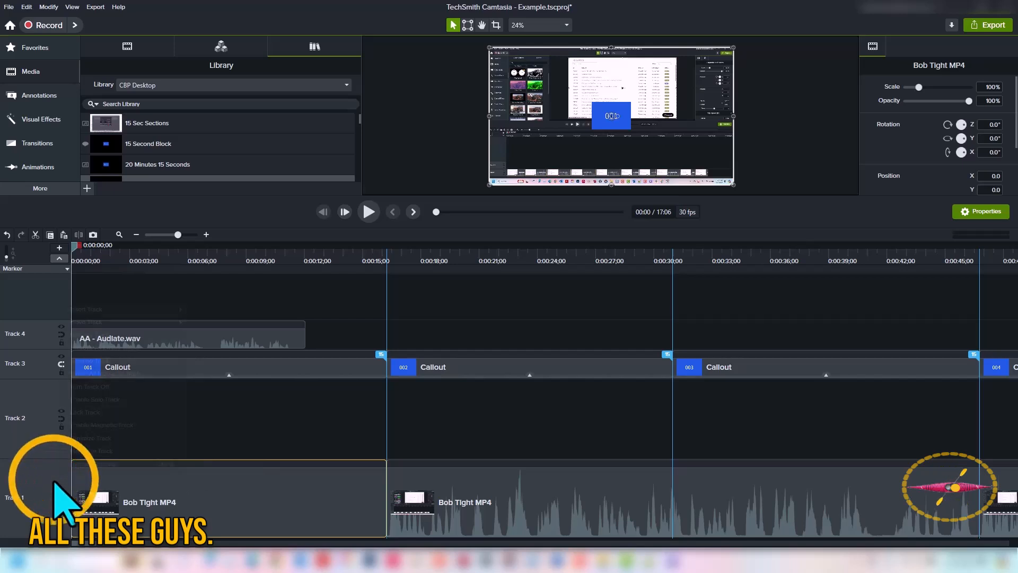
left_click(125, 374)
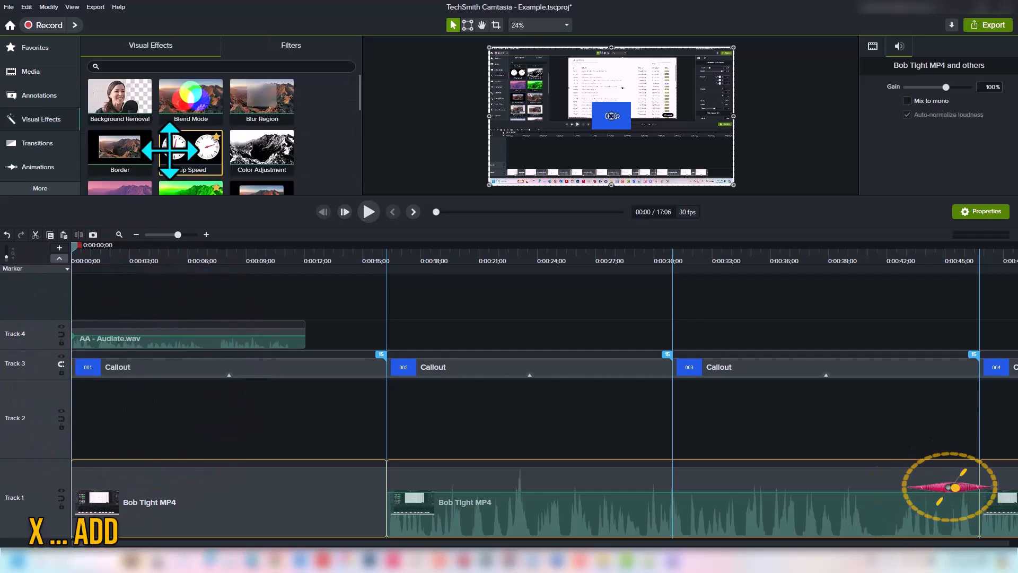
left_click_drag(170, 148, 181, 148)
left_click(200, 170)
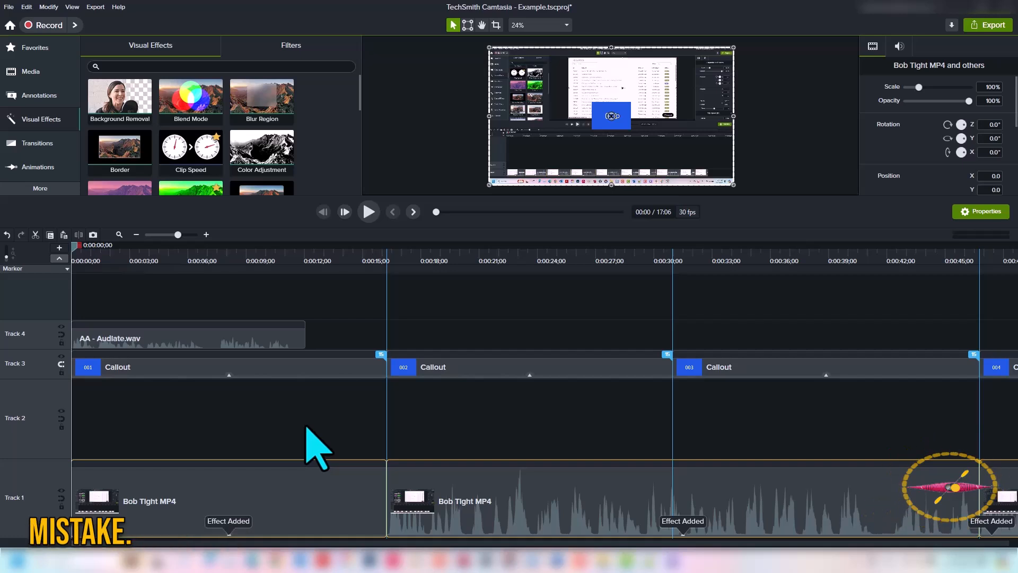
Shorten the first Bob Tight MP4 segment's clip speed duration to 12 seconds 2 frames, matching the AA audio, and preview the start
left_click(325, 433)
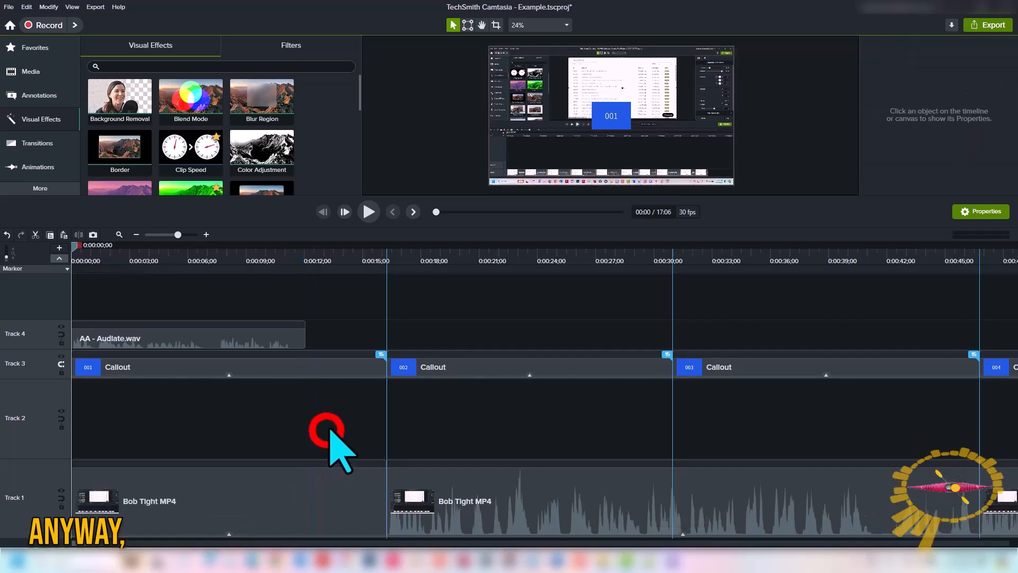
left_click(298, 512)
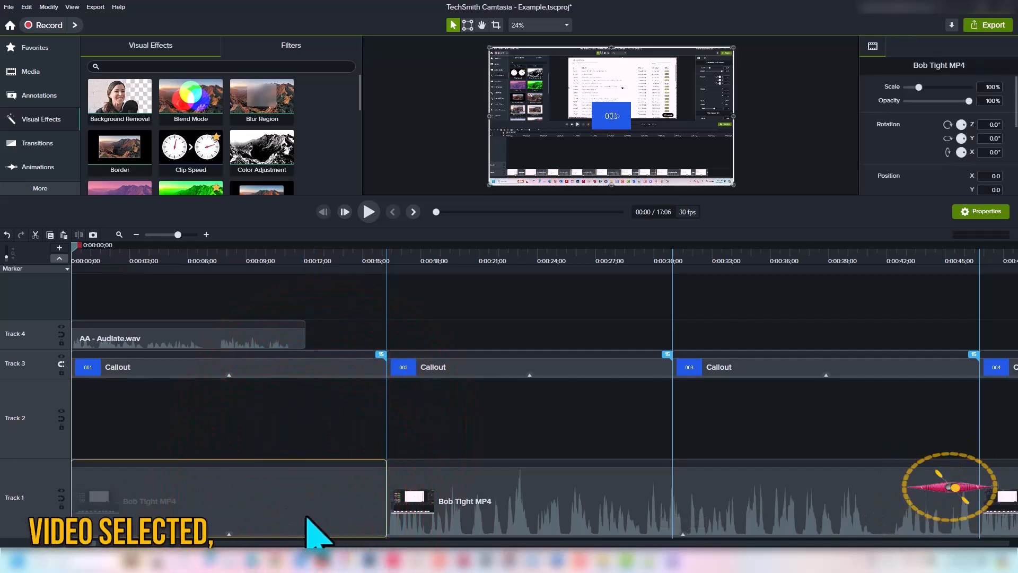
left_click(229, 533)
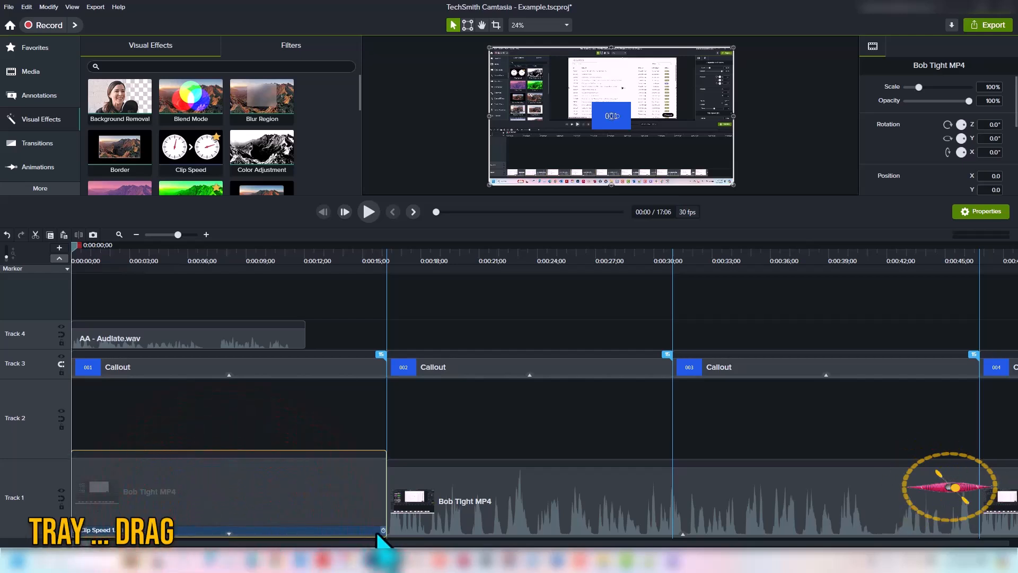
left_click_drag(382, 530, 304, 528)
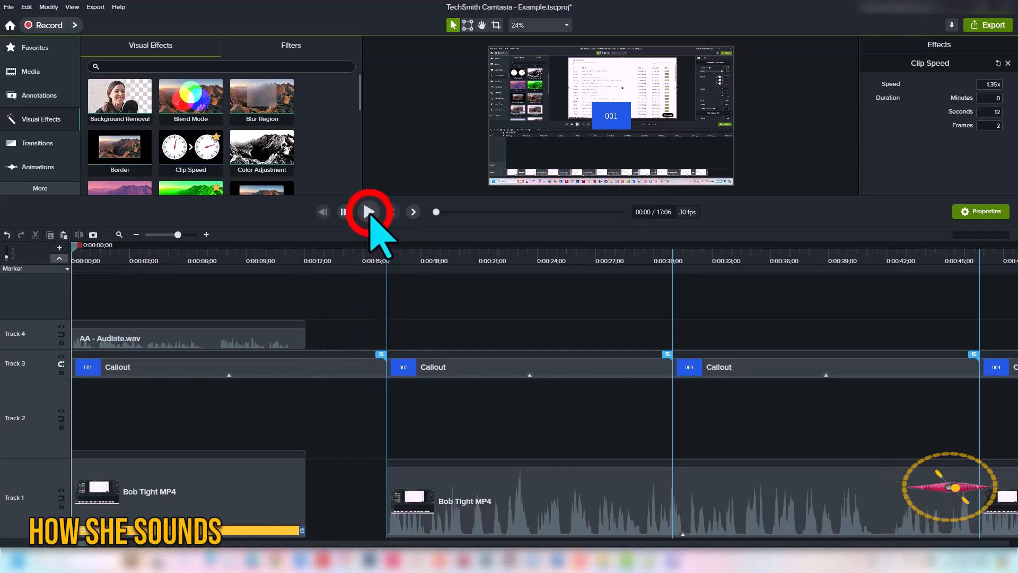
left_click(370, 212)
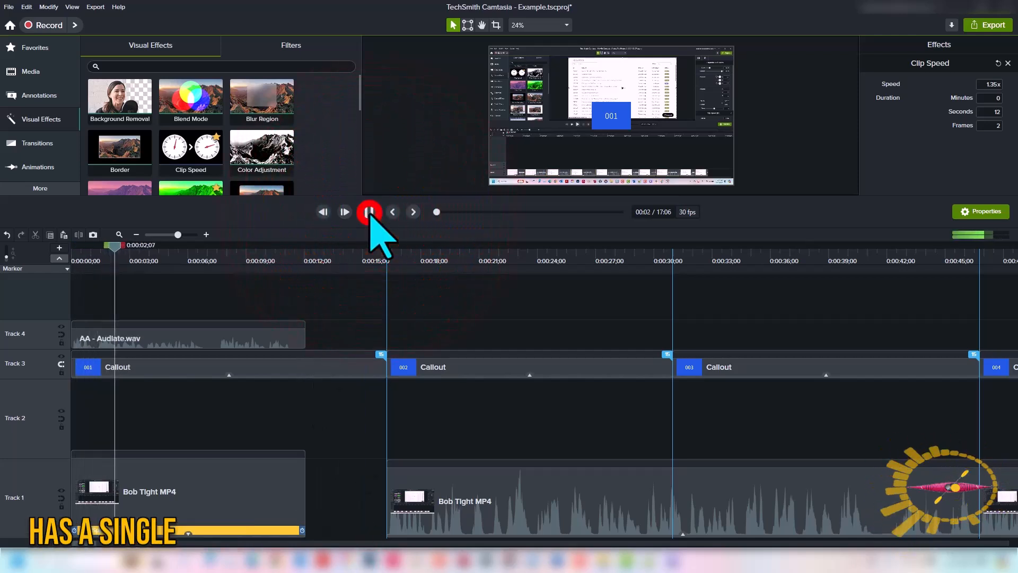
left_click(370, 212)
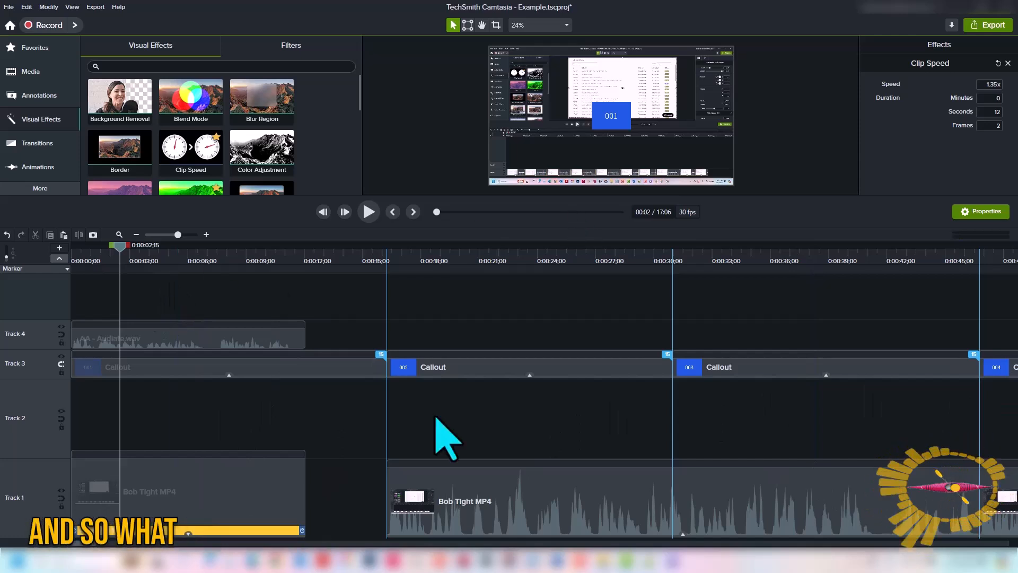
Select the second Bob Tight MP4 segment on Track 1, starting beneath callout 002
left_click(546, 507)
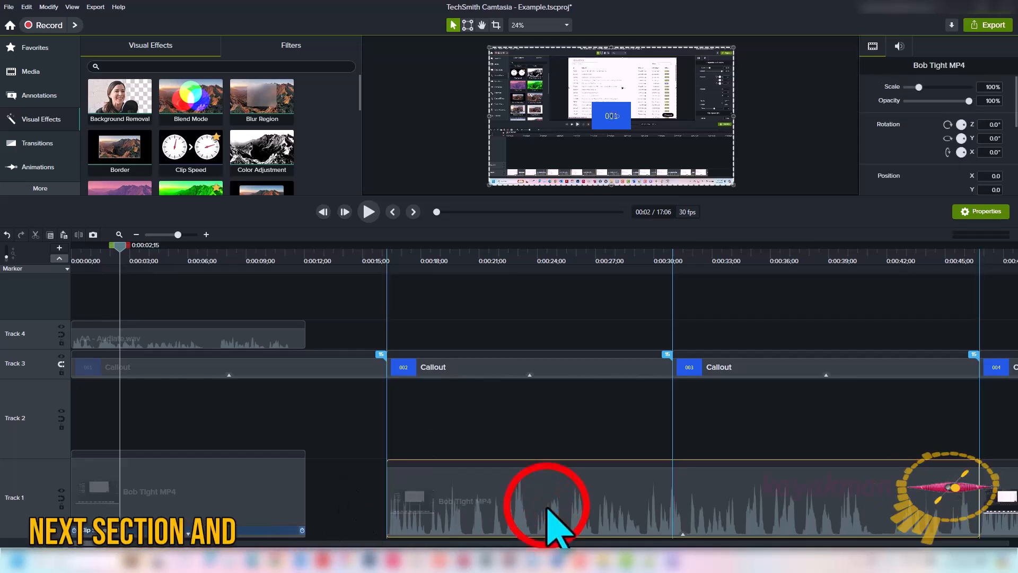